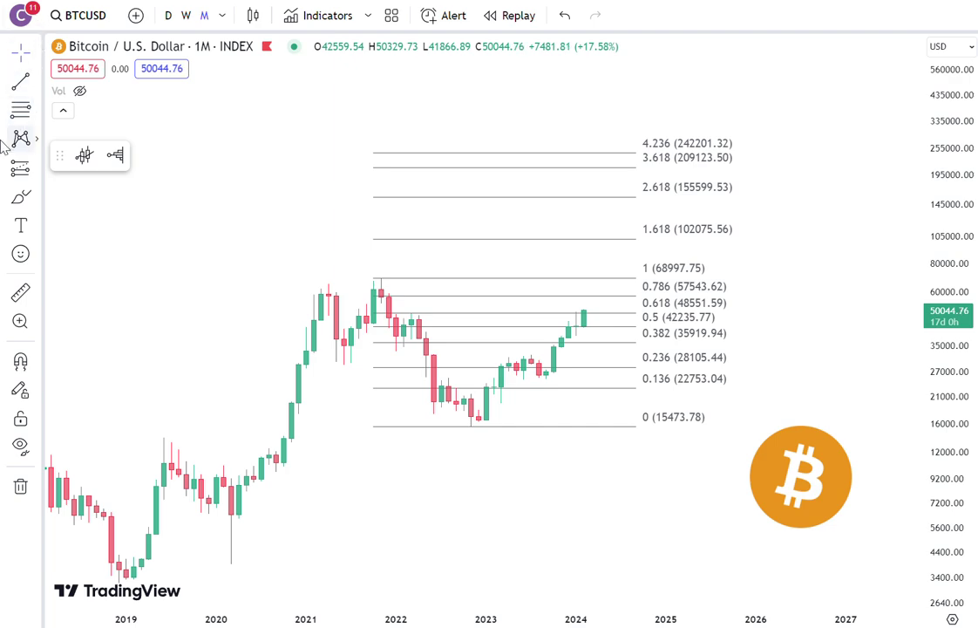
click(28, 18)
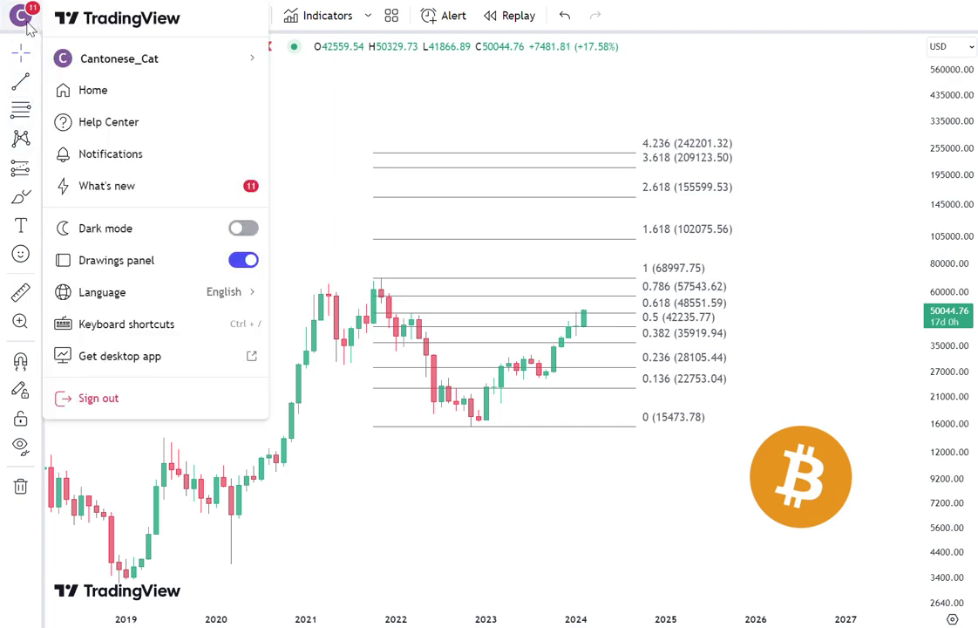
mouse_move(209, 63)
click(494, 107)
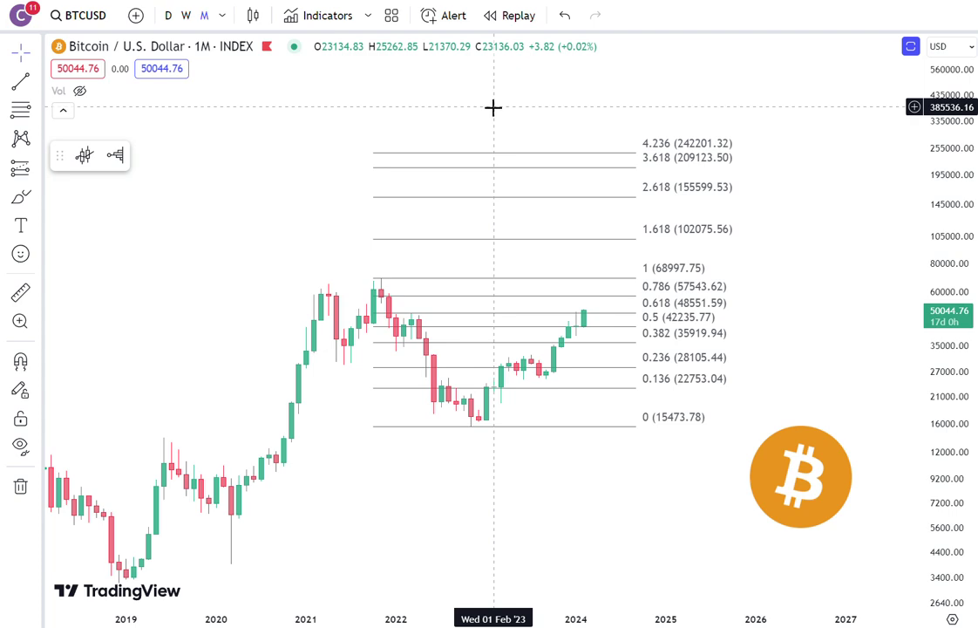
- Draw a Fibonacci retracement from the October 2021 high at about 68,772 down to about 15,479 at September 2024
click(21, 111)
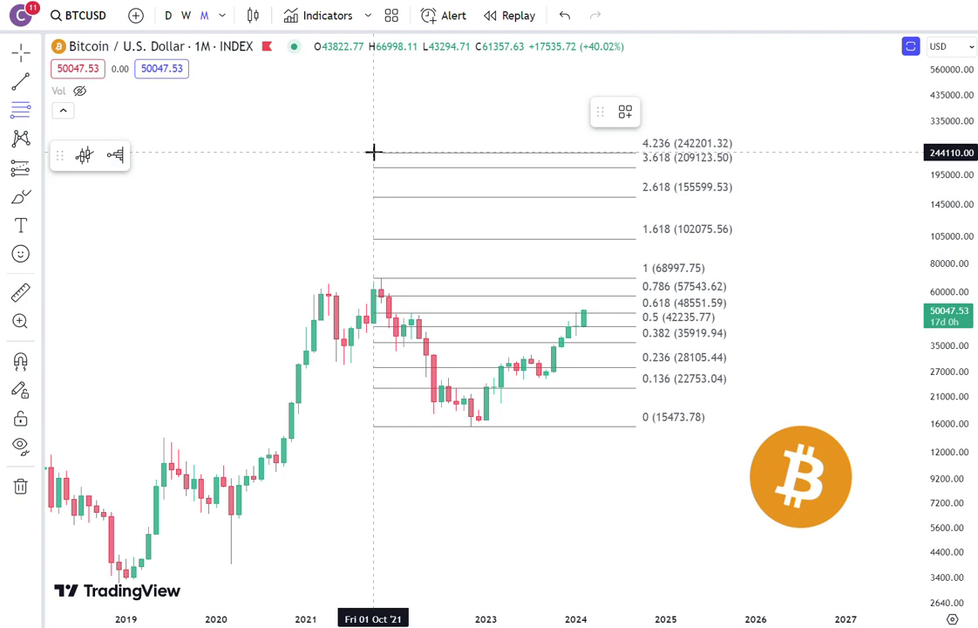
click(372, 278)
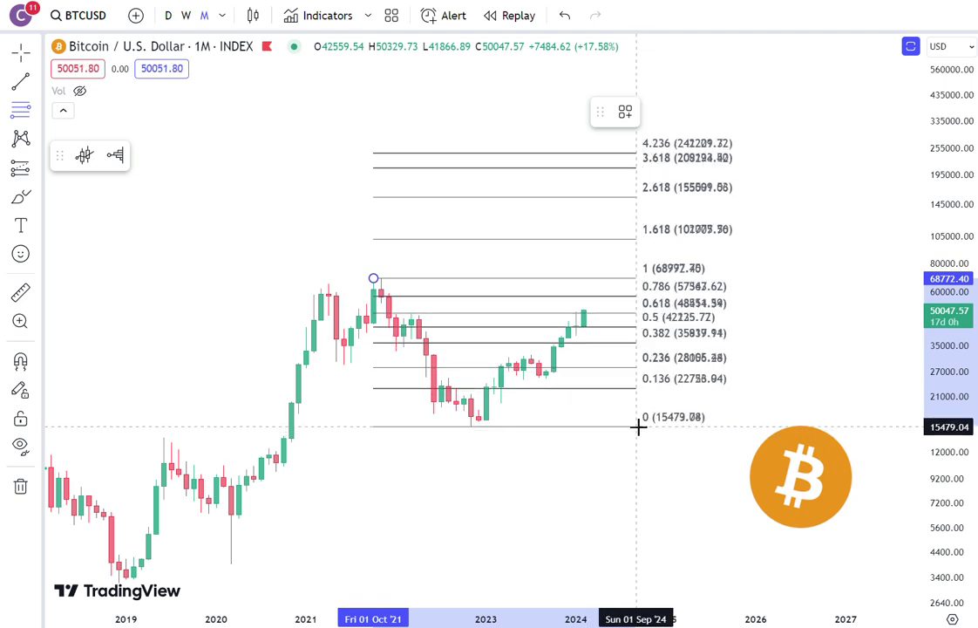
click(637, 426)
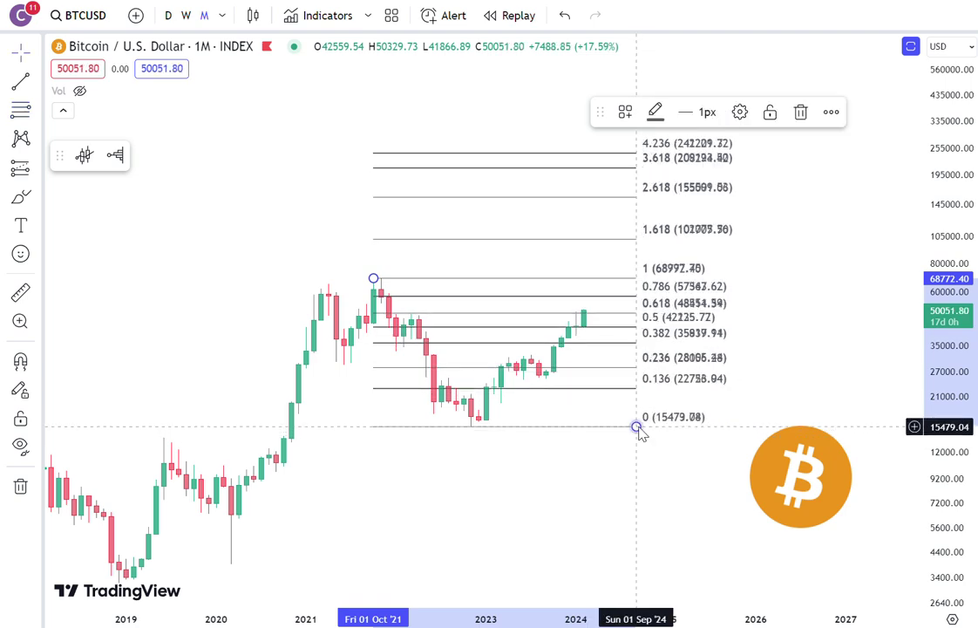
click(706, 267)
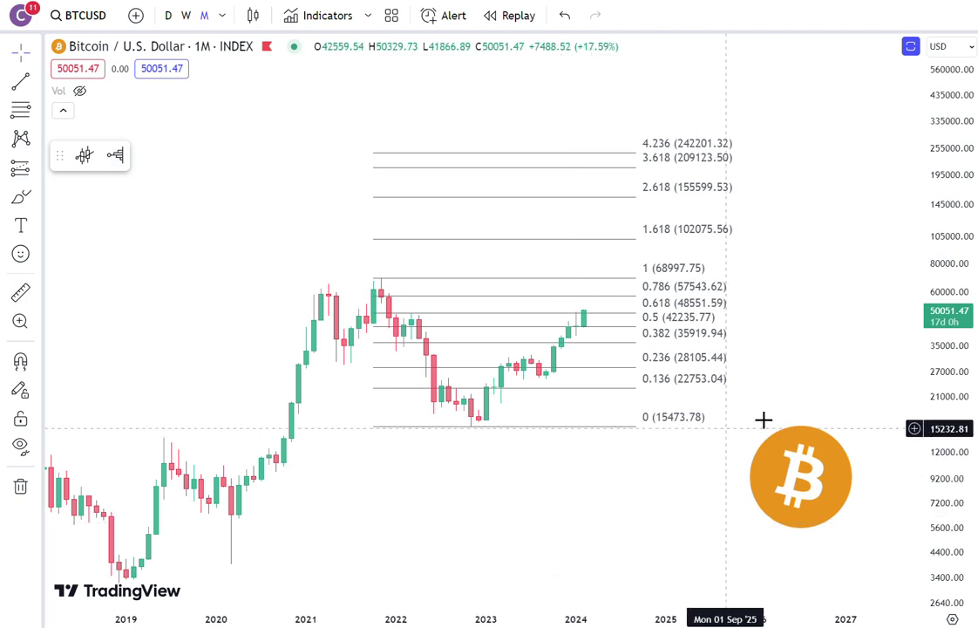
- Delete the existing Fibonacci retracement that spans the late-2021 high and the 2022 low
drag(941, 409, 877, 235)
scroll(552, 388, up, 2)
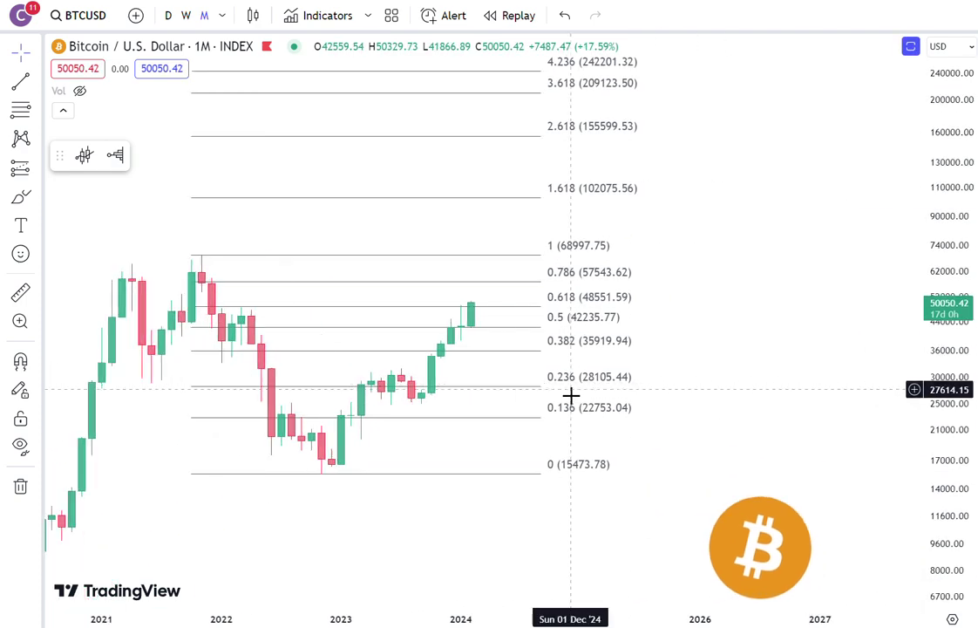
click(562, 571)
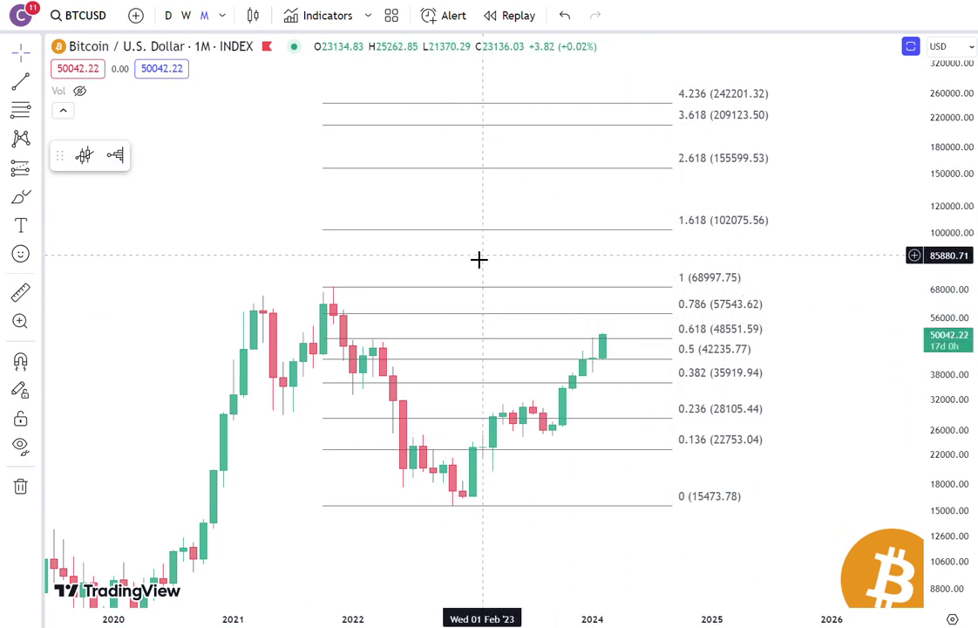
scroll(605, 320, down, 3)
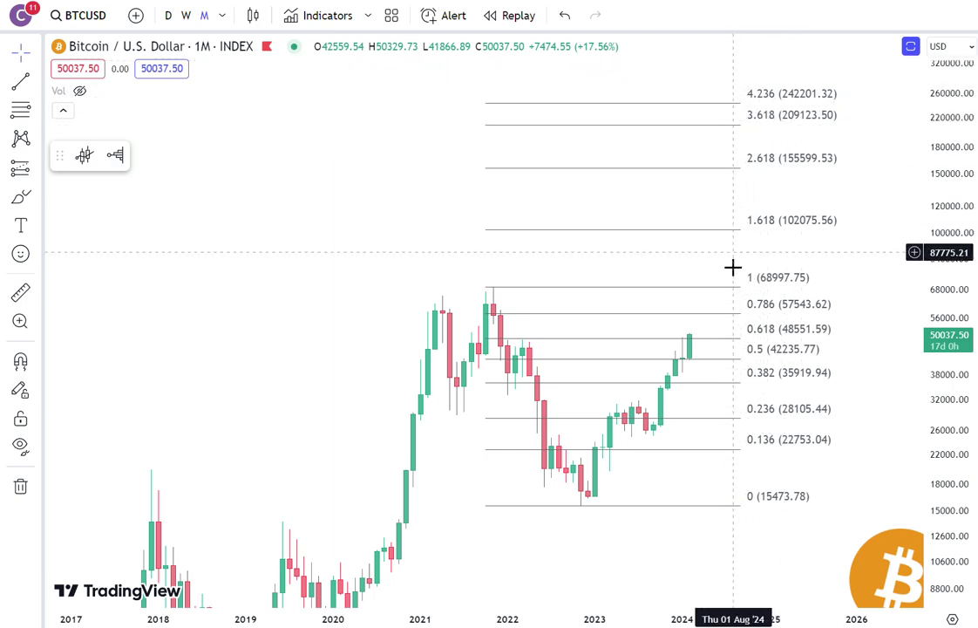
click(611, 294)
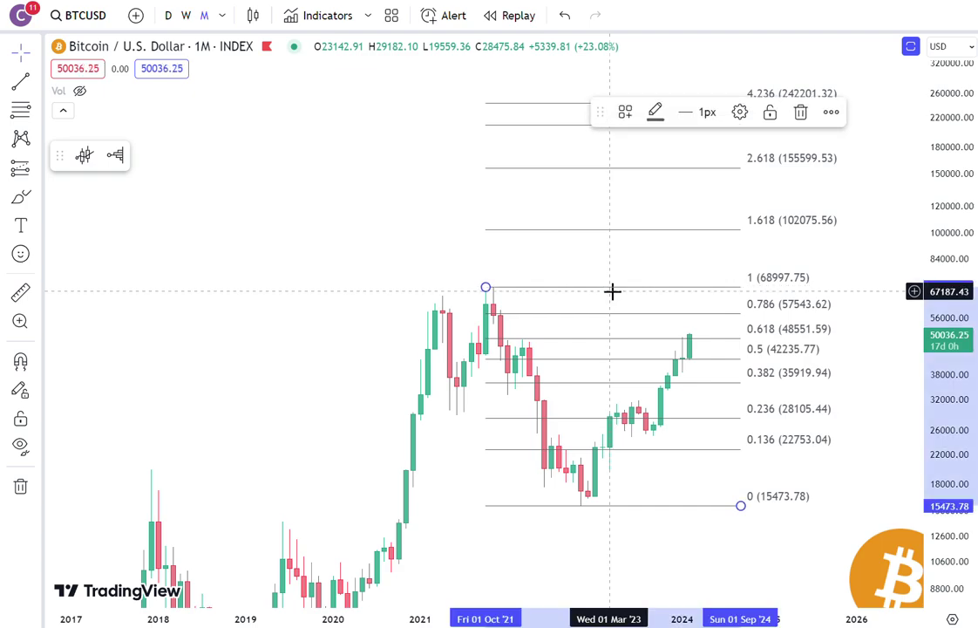
key(Delete)
- Draw a Fibonacci retracement from the December 2017 high at about 20,015 to the 2018 low level at about 3,150, ending at August 2021
drag(242, 395, 566, 150)
scroll(396, 305, up, 3)
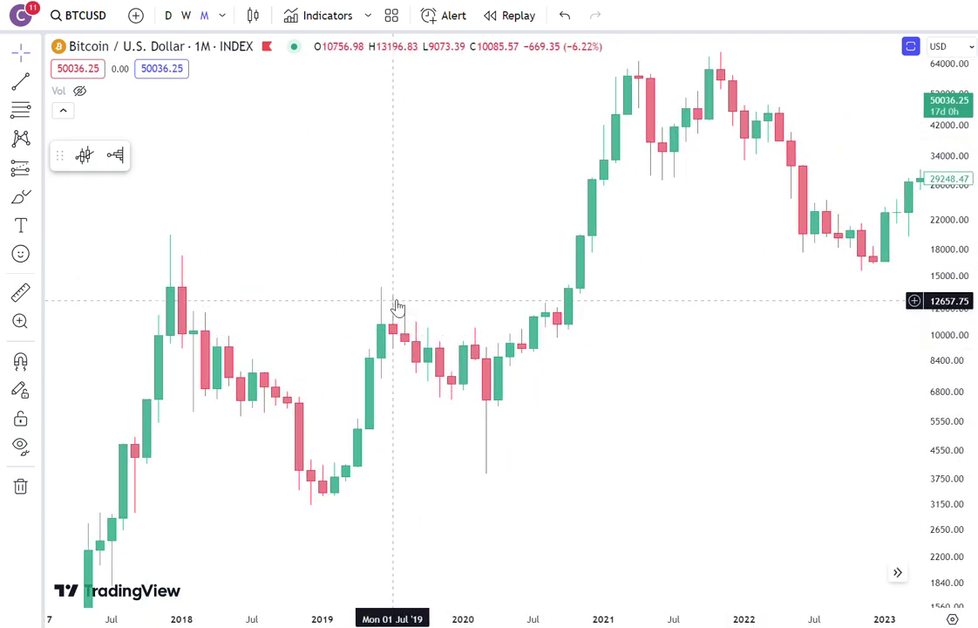
scroll(397, 305, down, 2)
drag(344, 248, 551, 235)
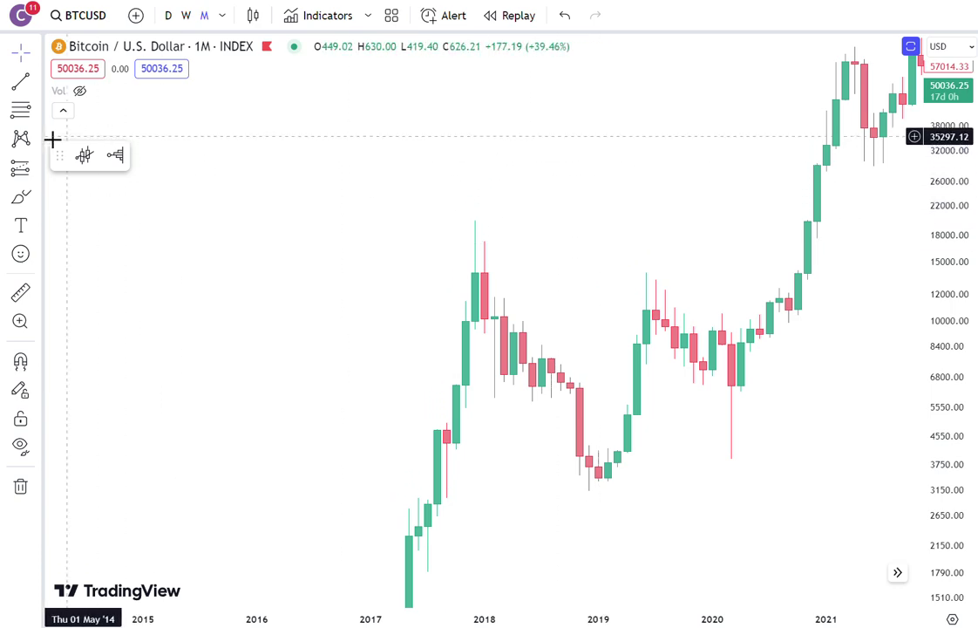
click(20, 110)
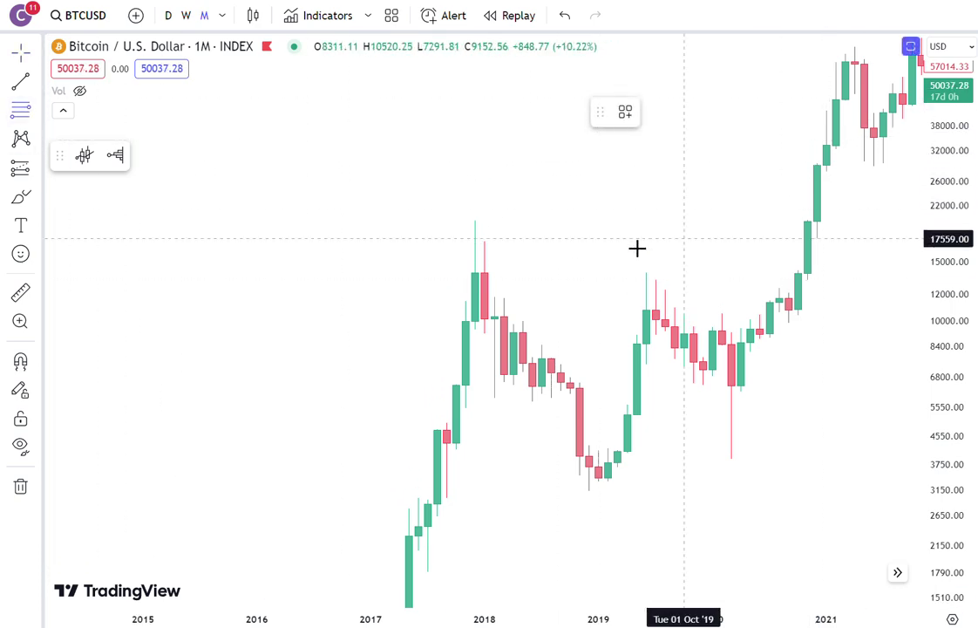
click(475, 219)
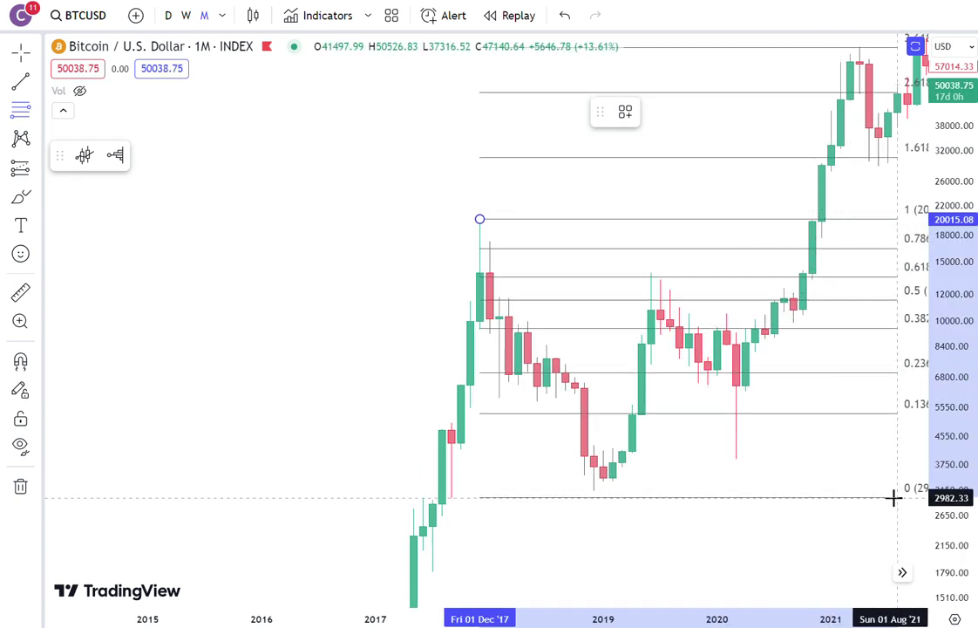
click(894, 490)
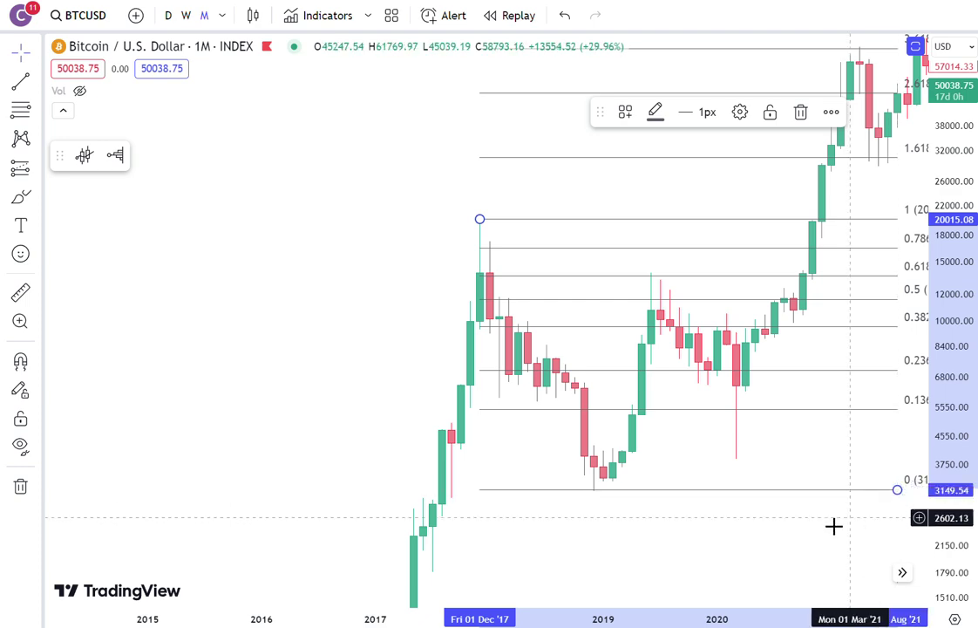
- Adjust the retracement's anchors to about 19,798 at November 2017 and about 3,150 at July 2022
drag(832, 523, 659, 580)
drag(729, 552, 831, 563)
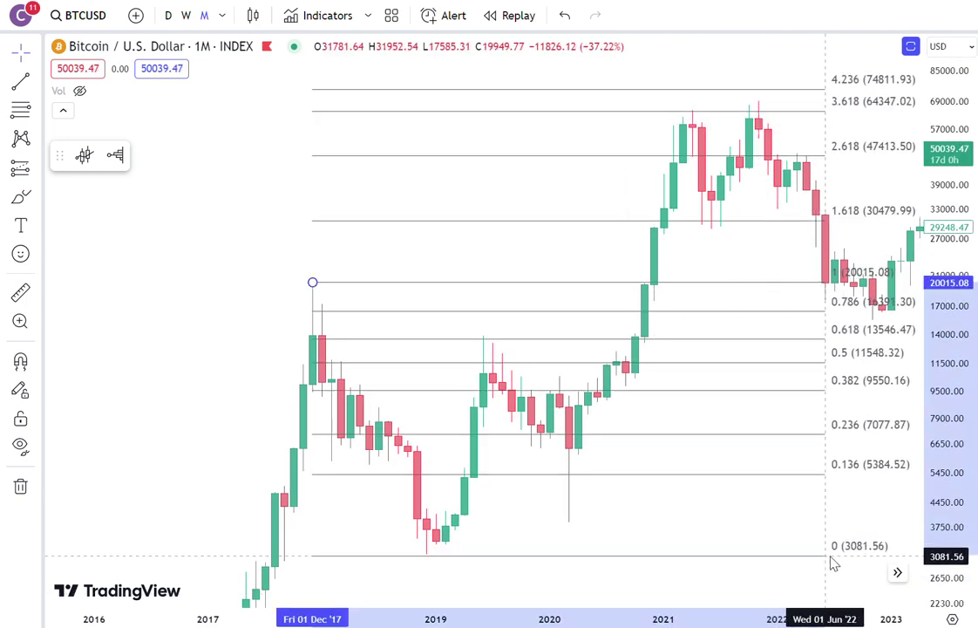
click(208, 311)
drag(313, 284, 303, 285)
click(465, 573)
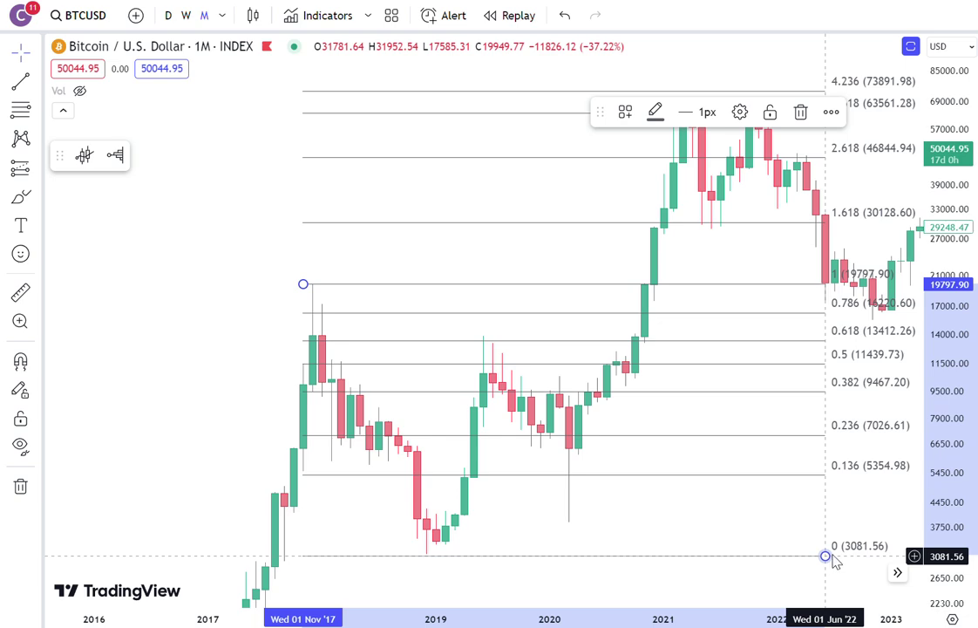
drag(831, 562, 836, 556)
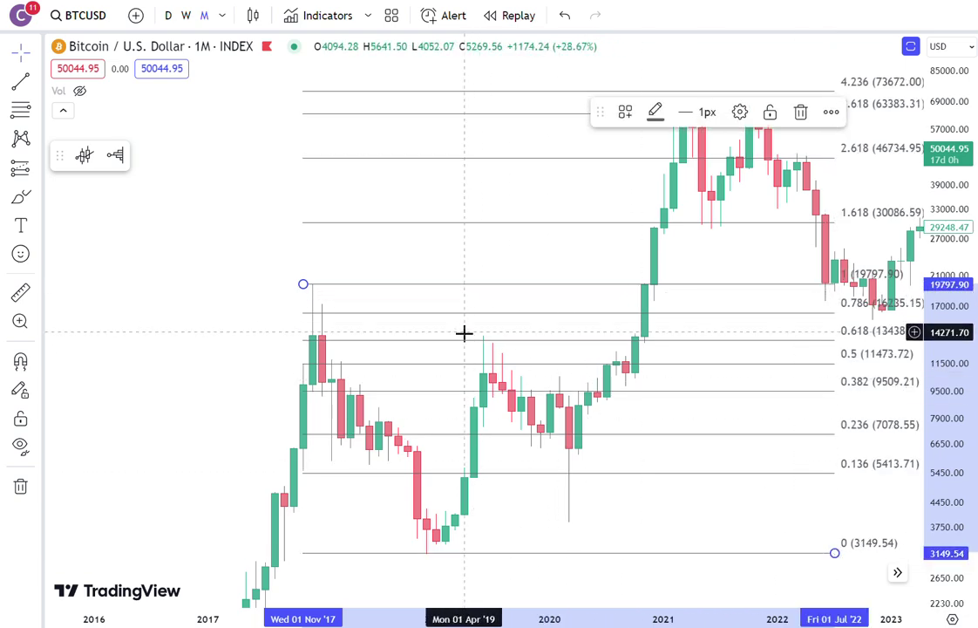
- Compare the 2021 price peaks with the extension levels, and delete the retracement drawn from the 2017 high
drag(341, 346, 280, 346)
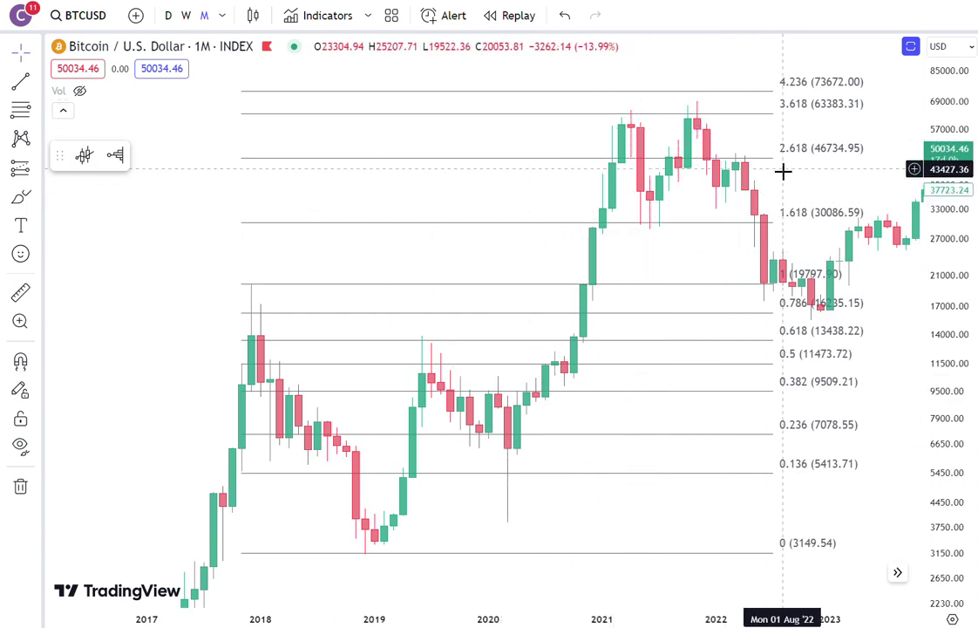
drag(830, 183, 637, 198)
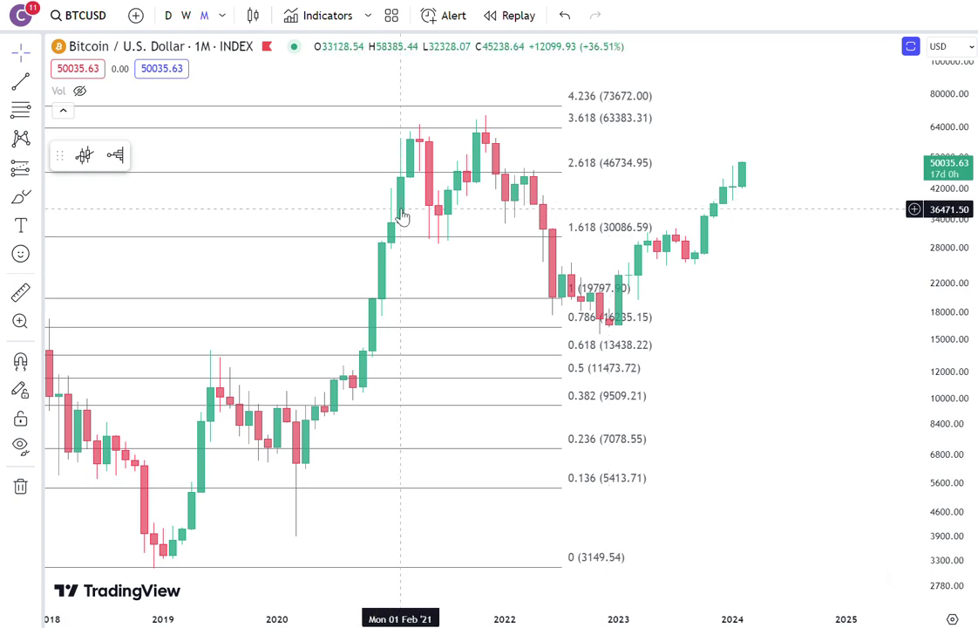
drag(312, 225, 535, 219)
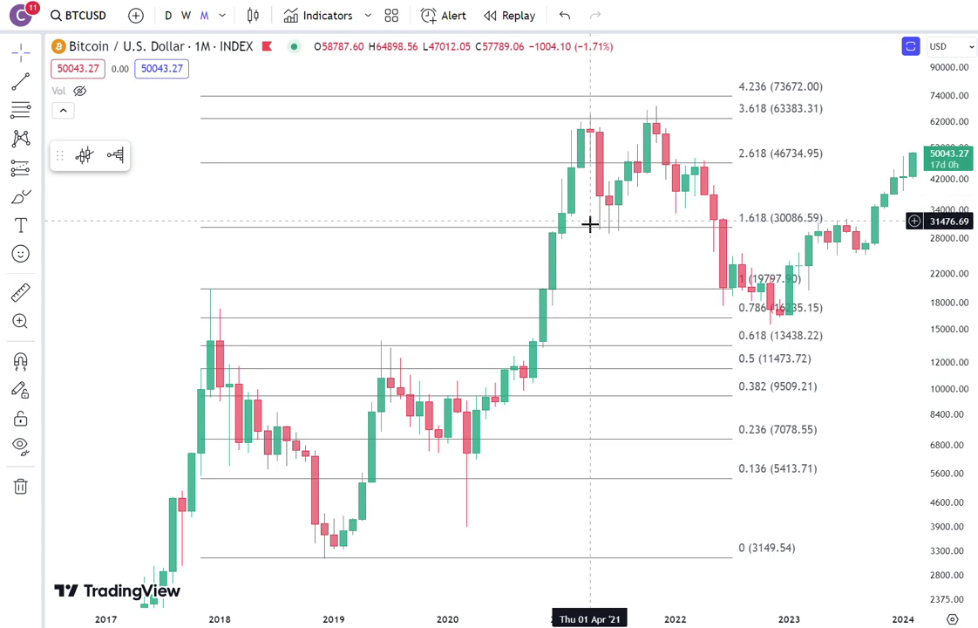
scroll(637, 266, down, 2)
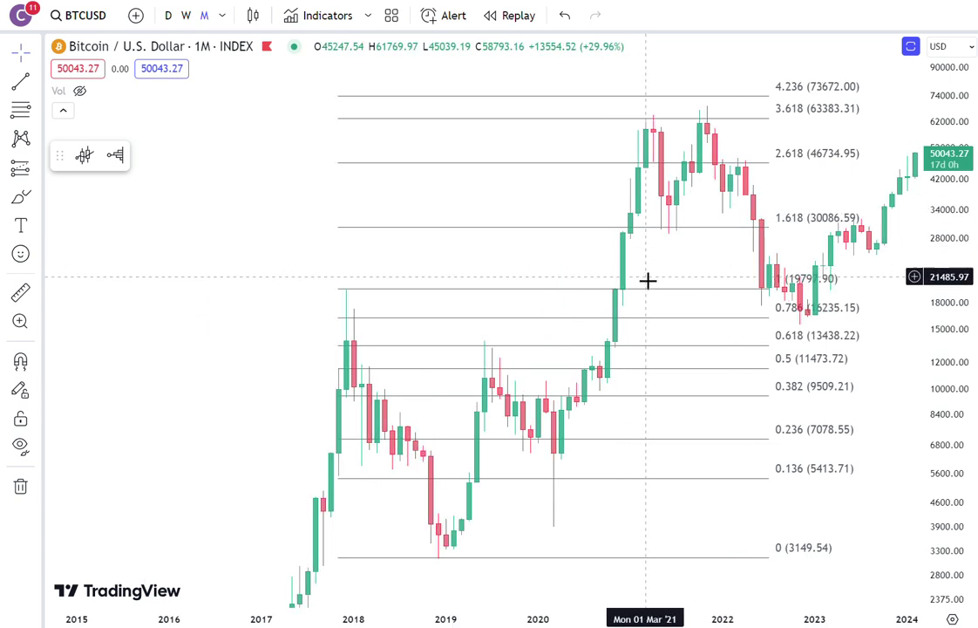
drag(877, 299, 533, 427)
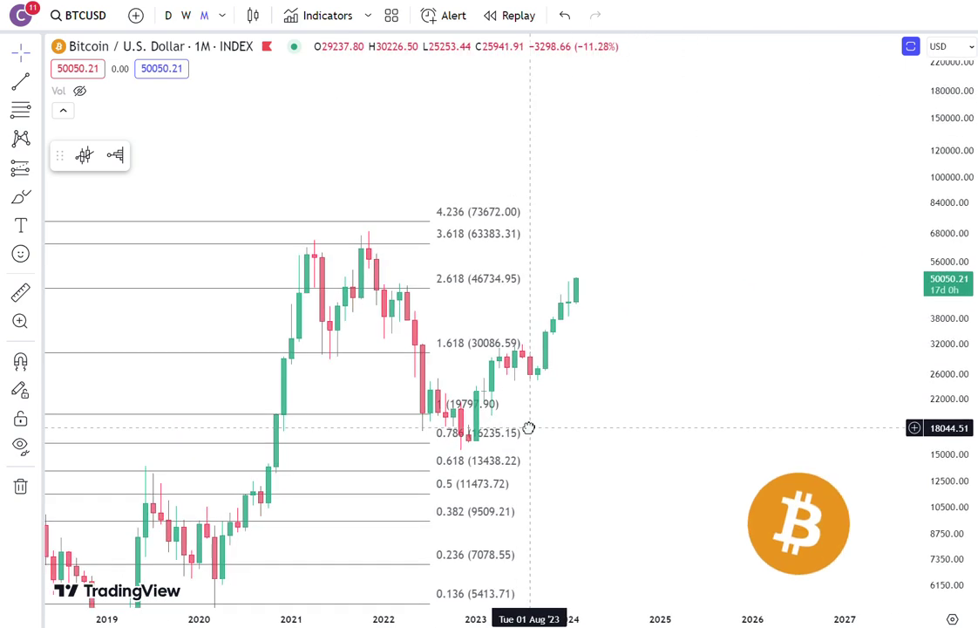
click(503, 218)
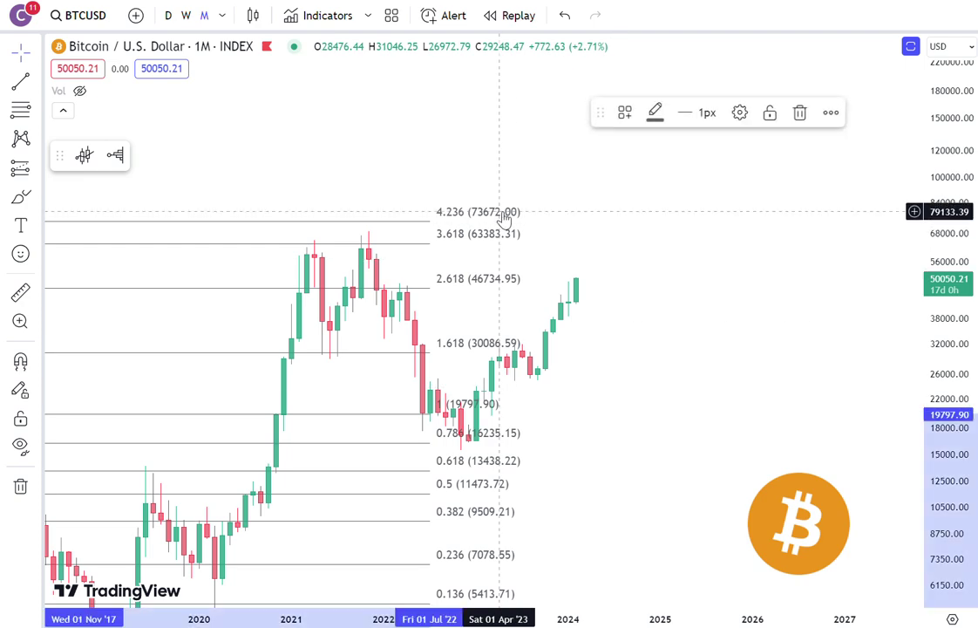
key(Delete)
- Draw a Fibonacci retracement from the November 2021 high at about 69,045 to the 2022 low level at about 15,404
scroll(686, 259, up, 3)
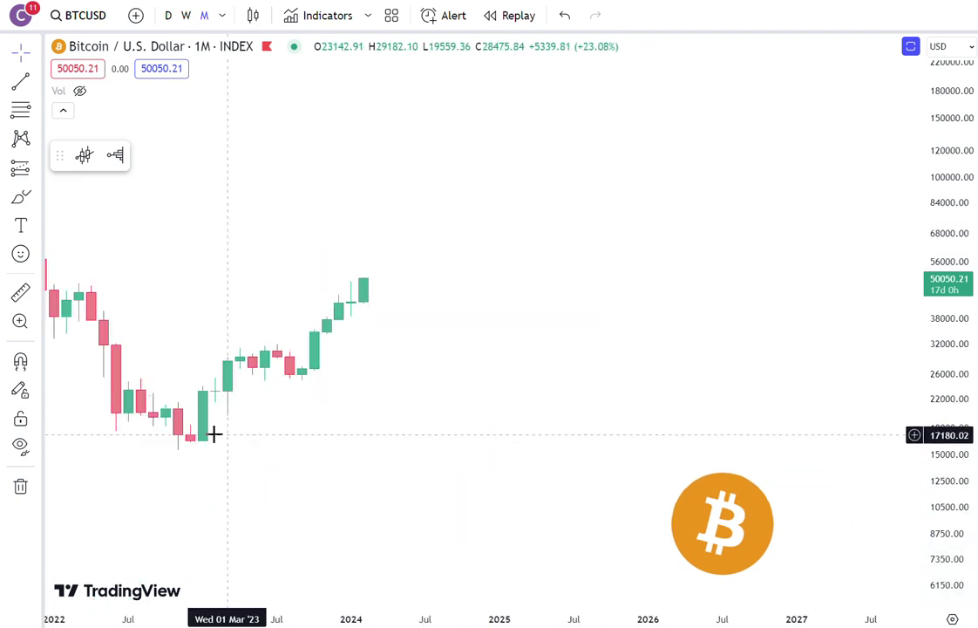
drag(214, 433, 519, 504)
scroll(563, 428, down, 2)
click(21, 110)
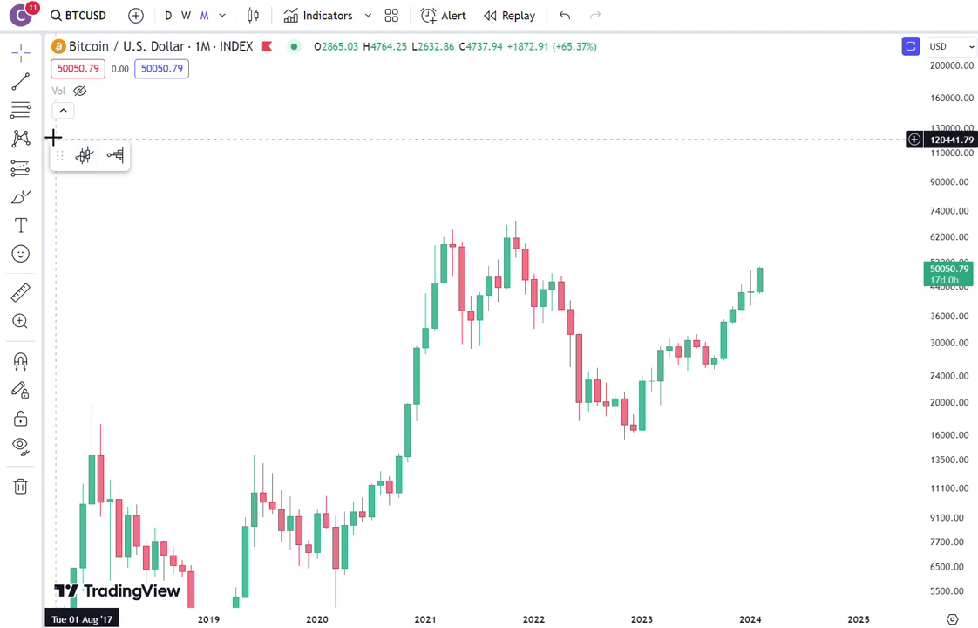
click(515, 221)
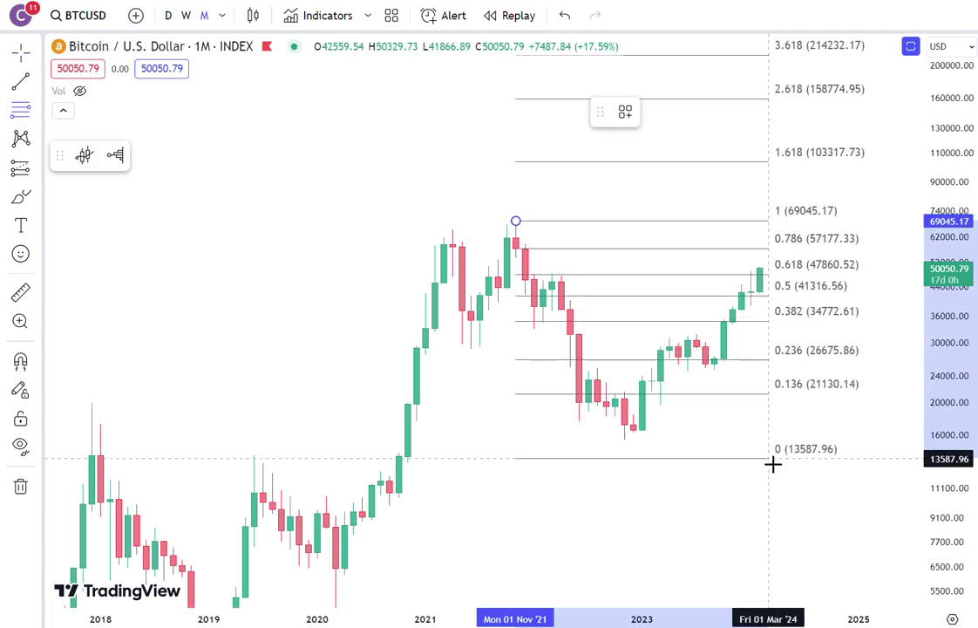
click(829, 440)
- Extend the retracement's end anchor to June 2025 at about 15,489 and deselect the drawing
drag(781, 499, 603, 585)
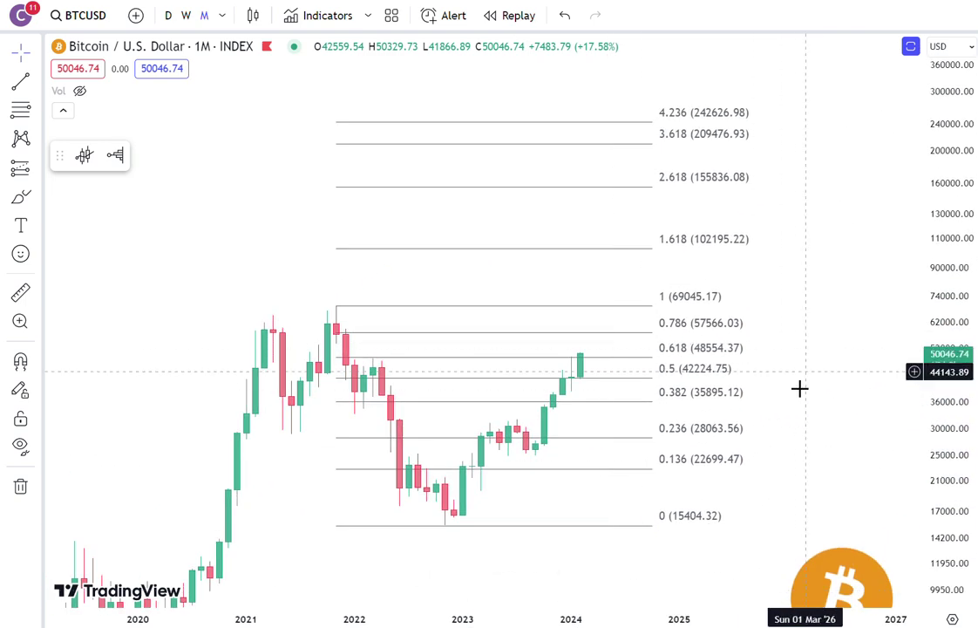
drag(652, 530, 727, 525)
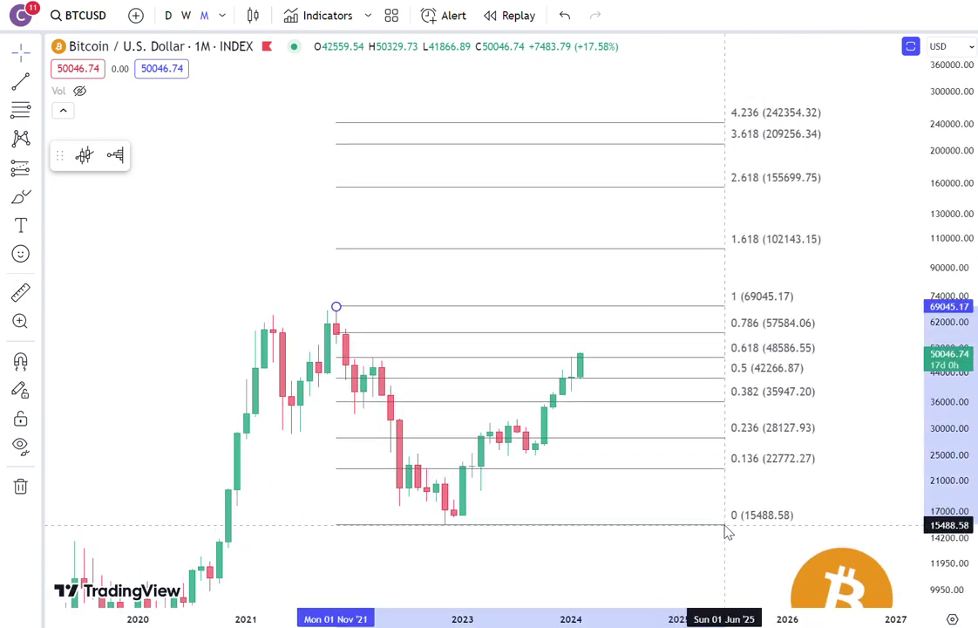
click(850, 306)
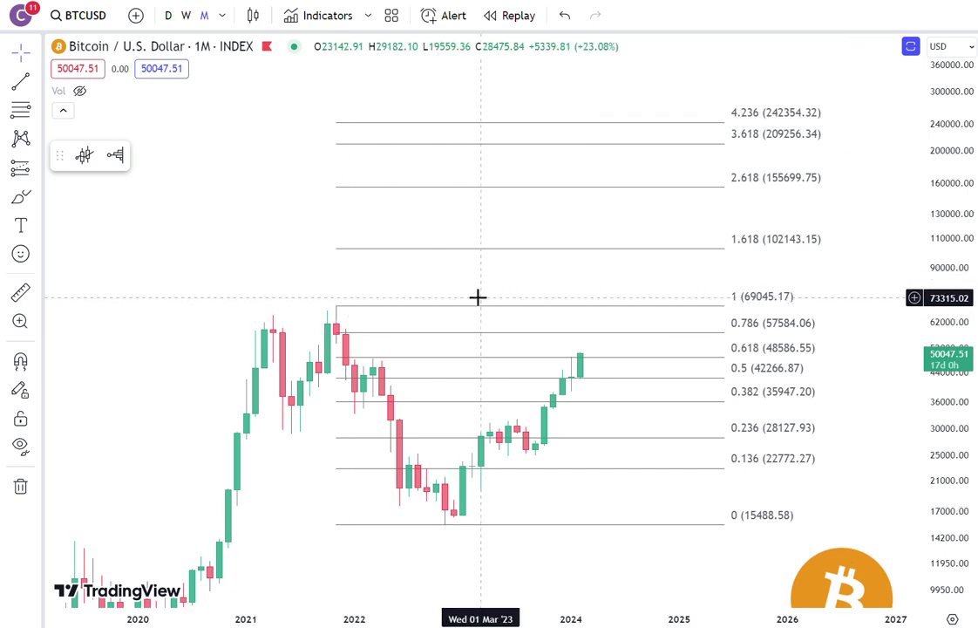
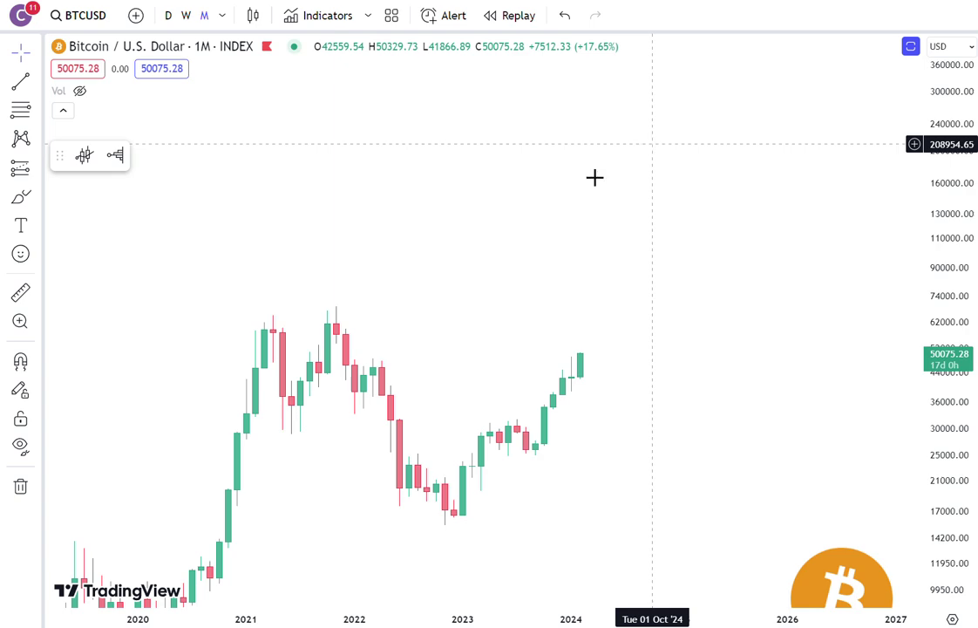
- Add the Bollinger Bands indicator from the favorites to the monthly Bitcoin chart
drag(594, 177, 626, 105)
drag(249, 266, 399, 190)
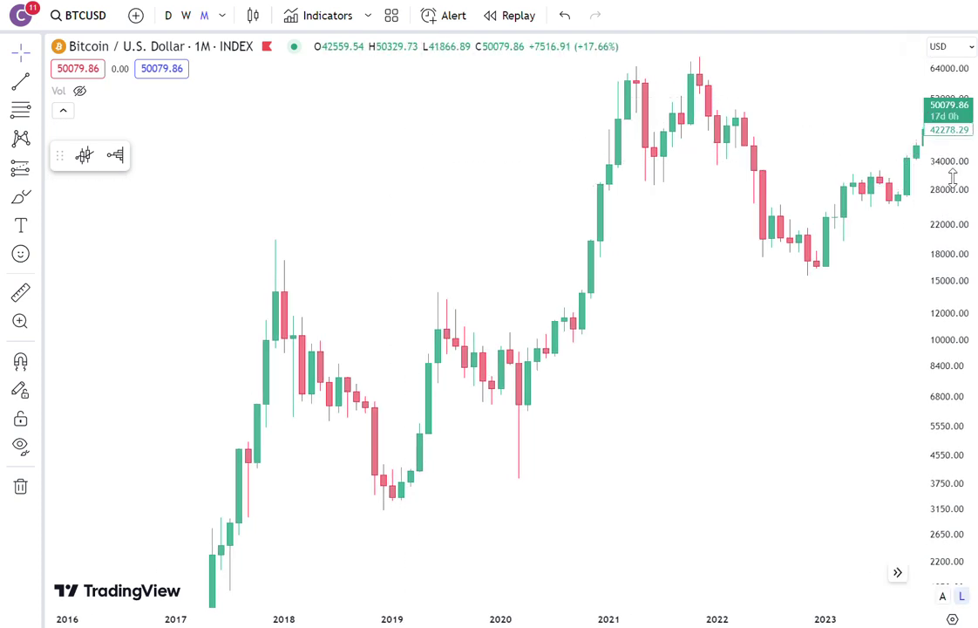
drag(954, 170, 702, 193)
click(367, 16)
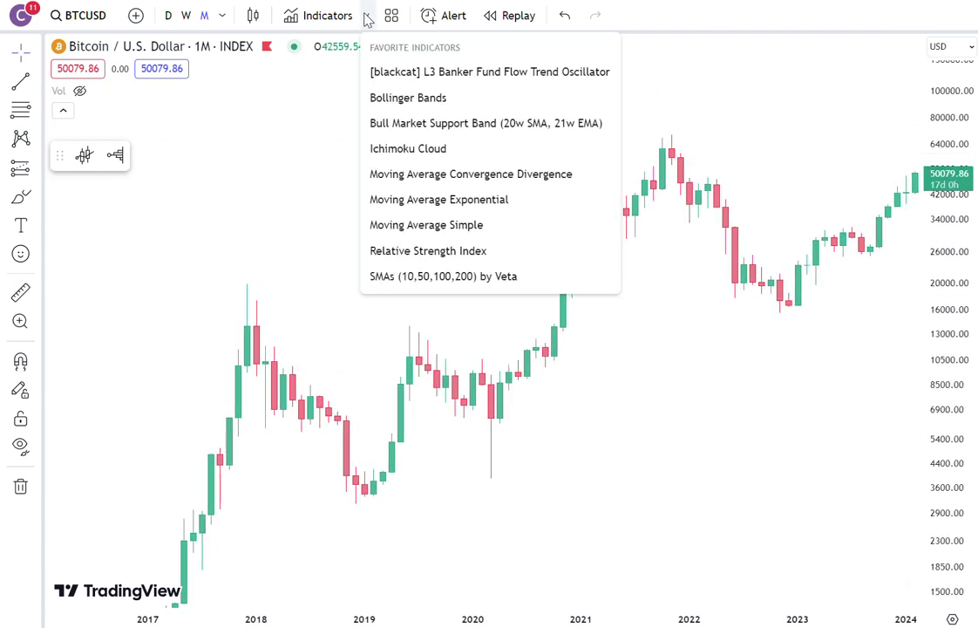
click(417, 100)
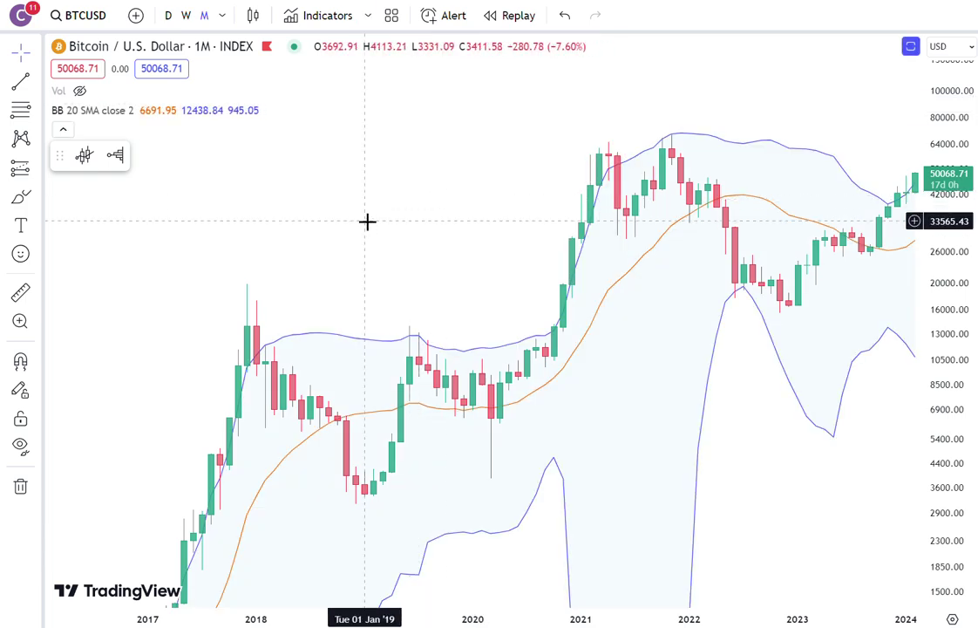
drag(439, 308, 516, 59)
drag(407, 312, 674, 255)
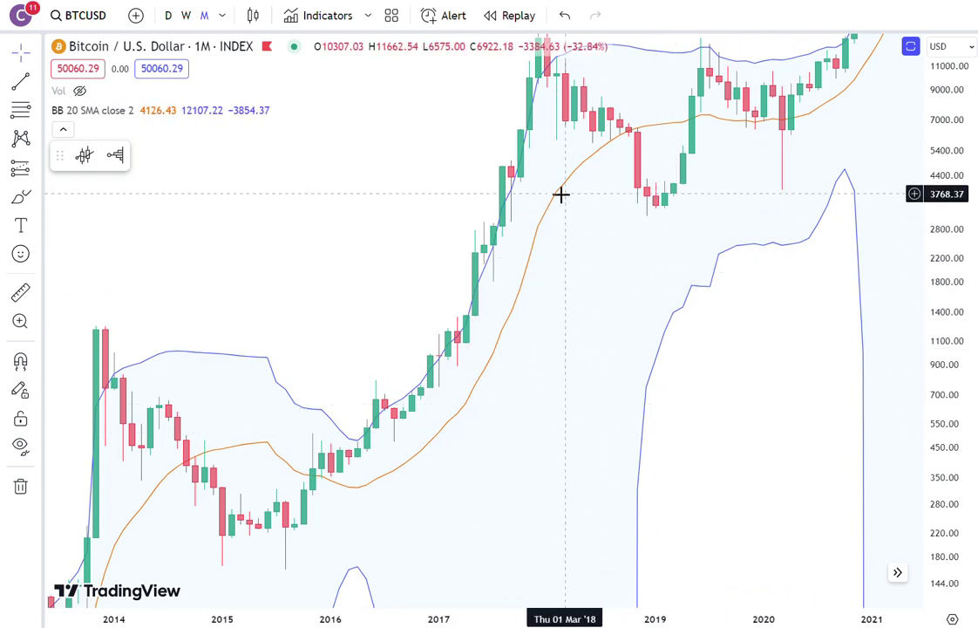
- Examine how Bitcoin's monthly candles from 2020 to 2024 sit against the upper, middle and lower Bollinger Bands
drag(781, 360, 605, 472)
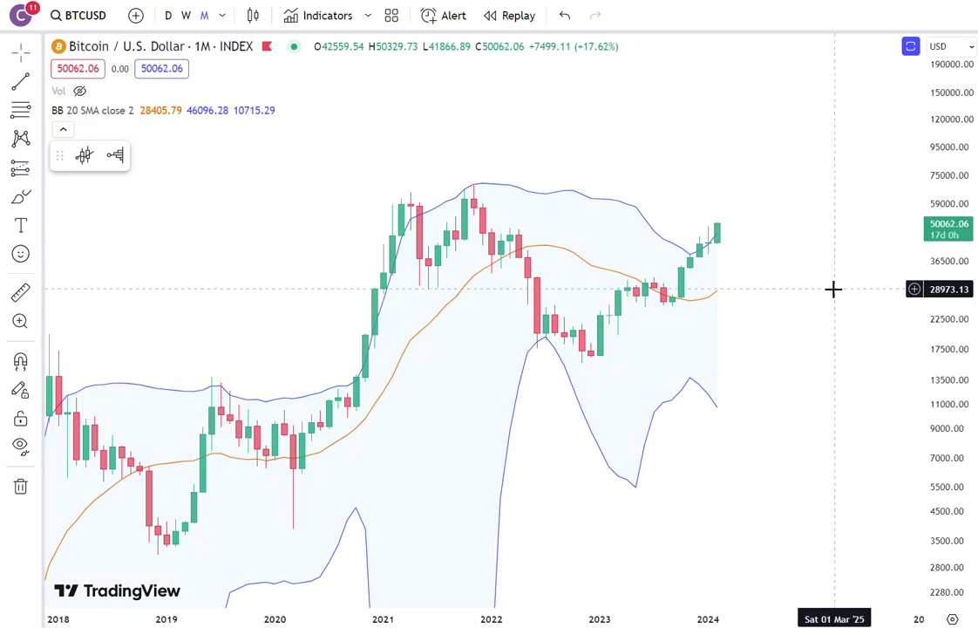
scroll(711, 302, up, 1)
scroll(711, 303, up, 4)
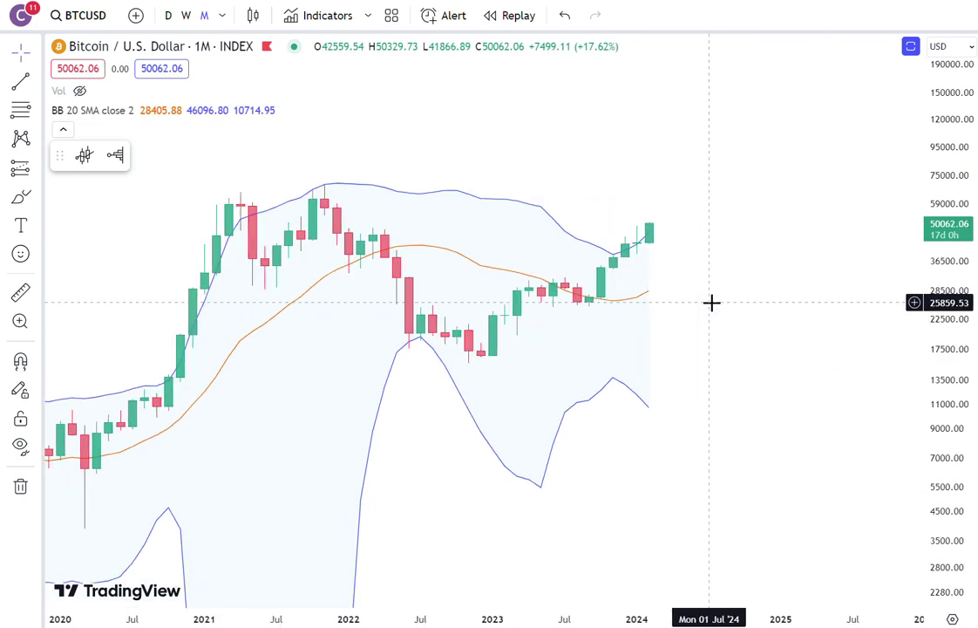
scroll(635, 129, down, 2)
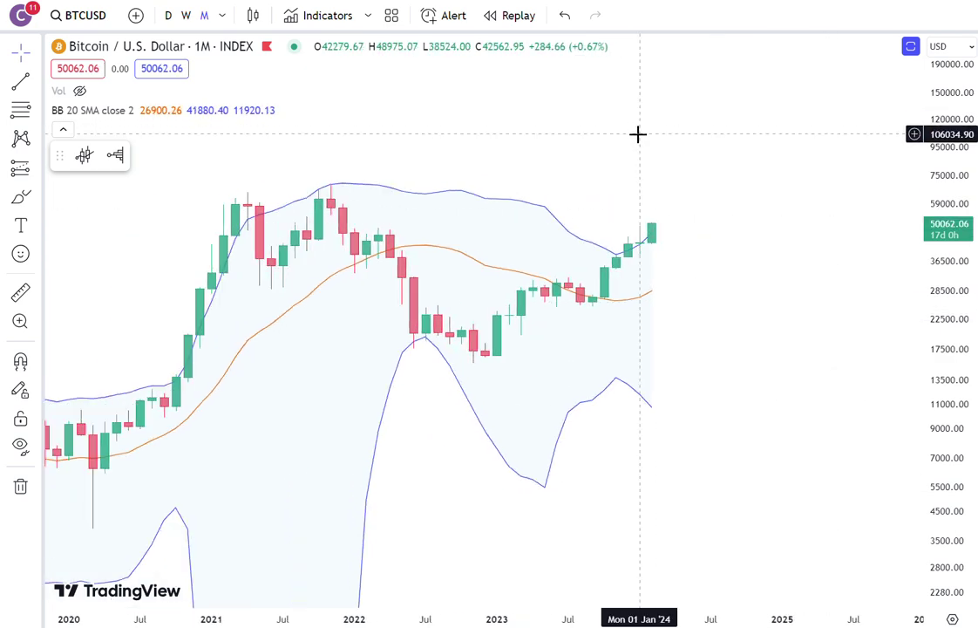
drag(721, 281, 776, 309)
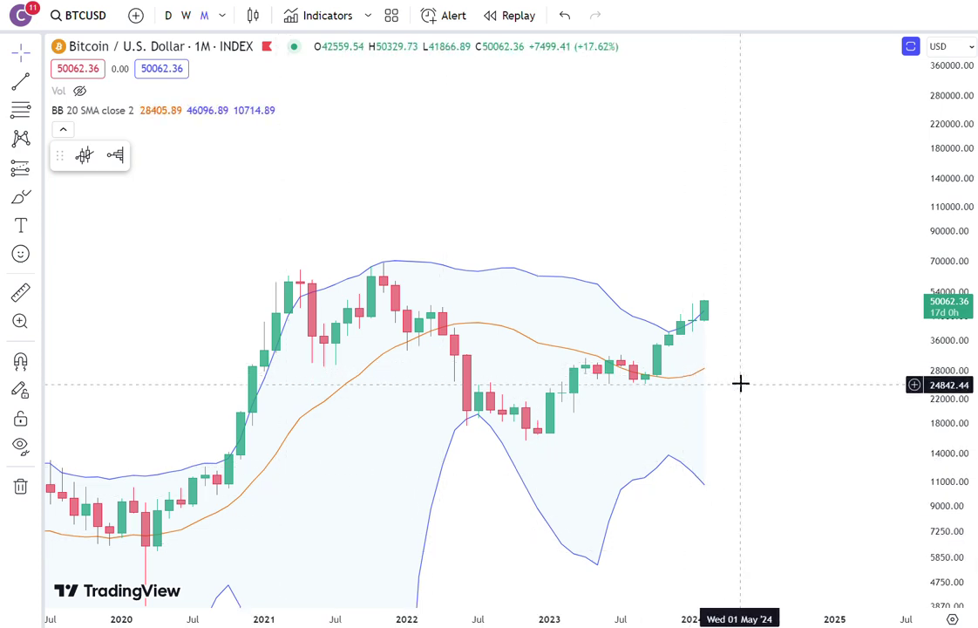
drag(357, 523, 268, 495)
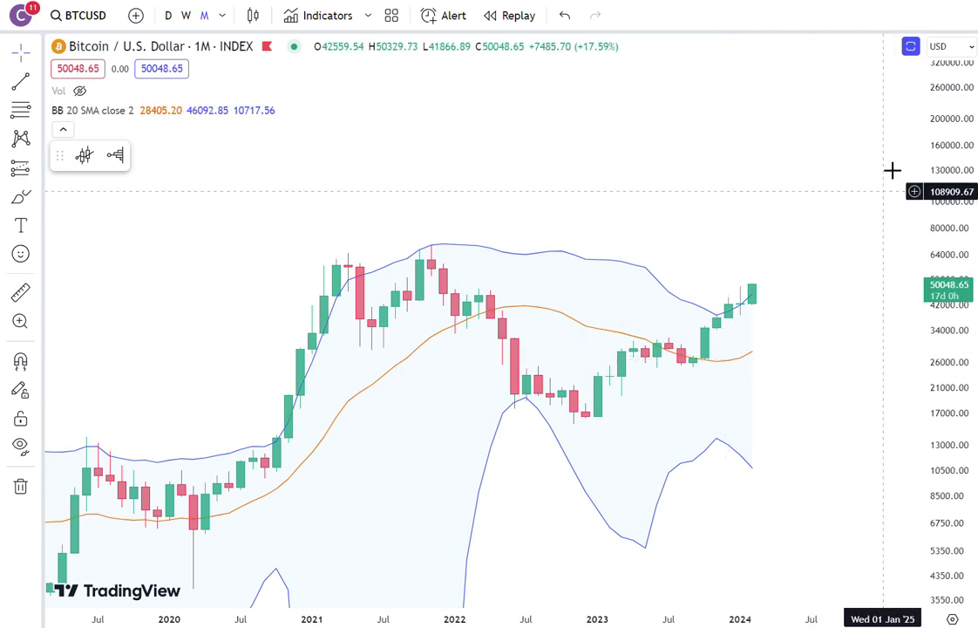
- Compare the Bollinger Band narrowing and expansion in Bitcoin's 2014–2019 history with the bands around the latest 2024 candles
drag(346, 502, 641, 360)
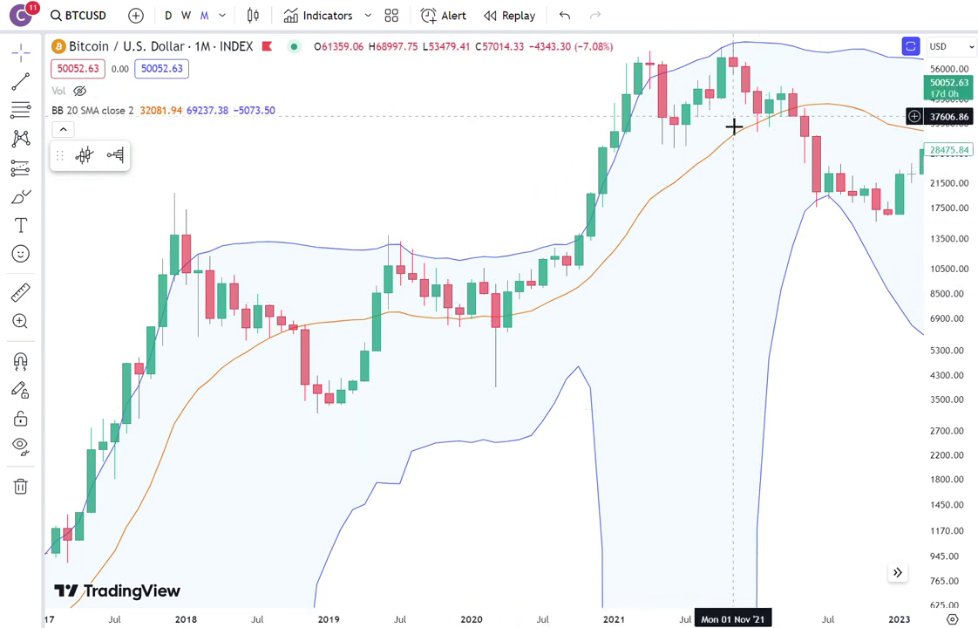
drag(224, 531, 439, 410)
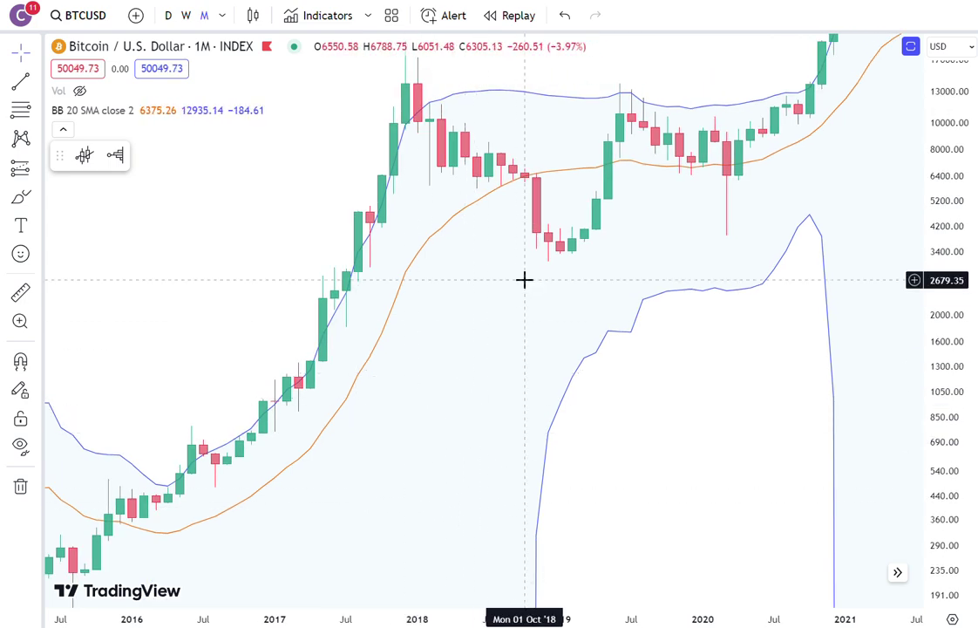
drag(468, 217, 493, 299)
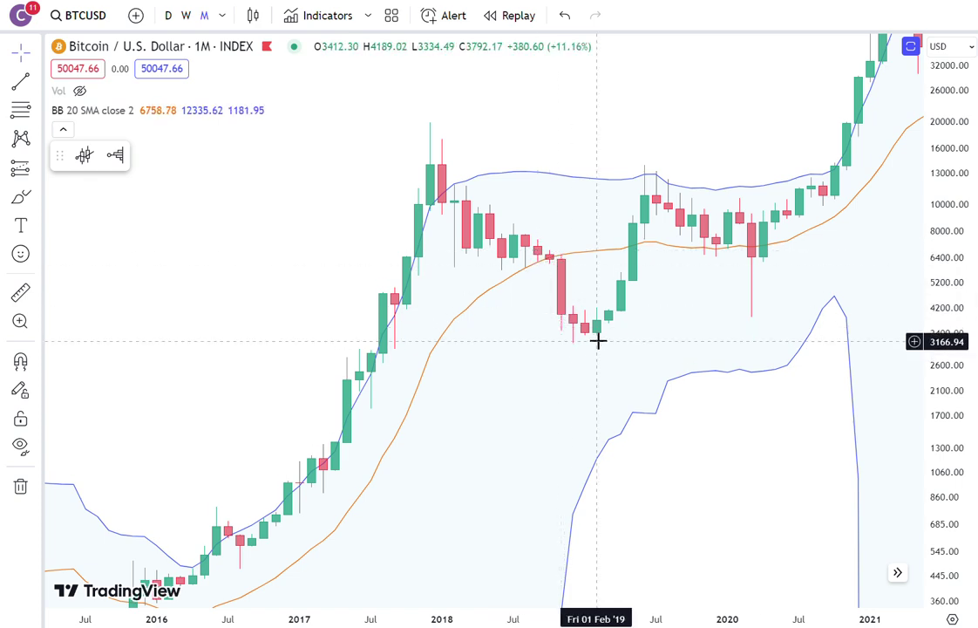
drag(429, 515, 714, 297)
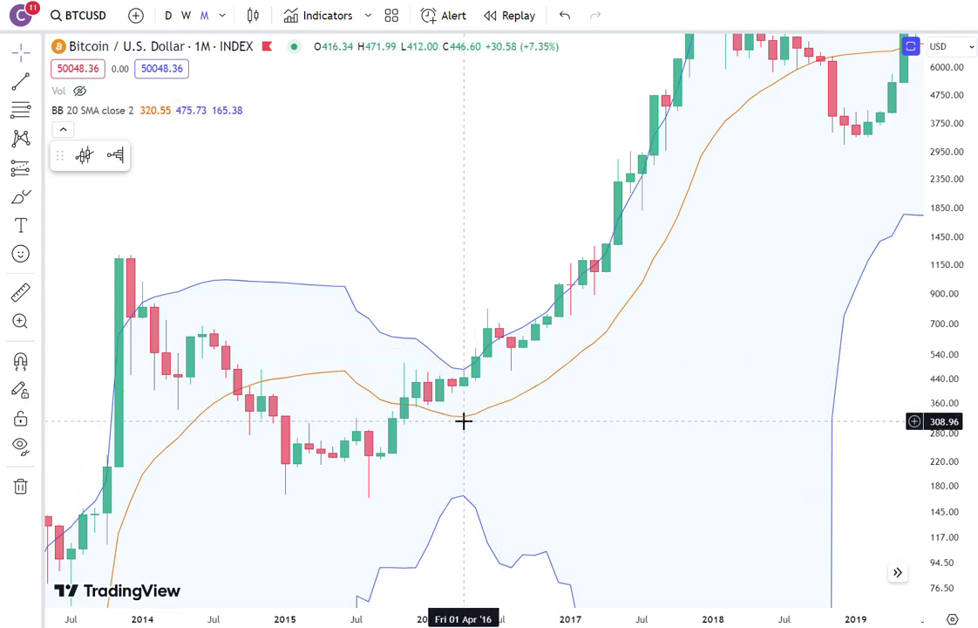
drag(421, 416, 453, 500)
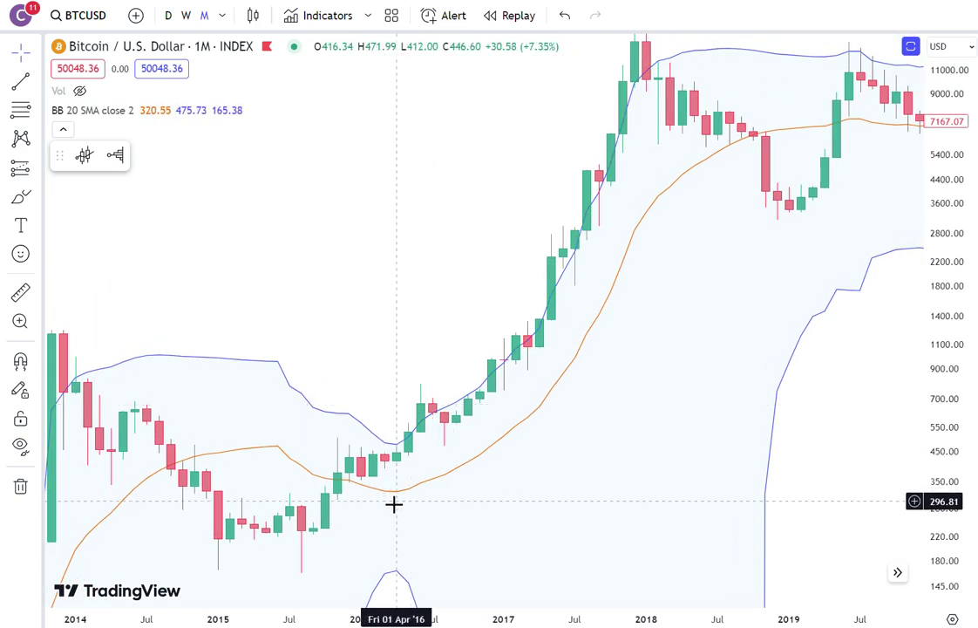
drag(641, 299, 245, 415)
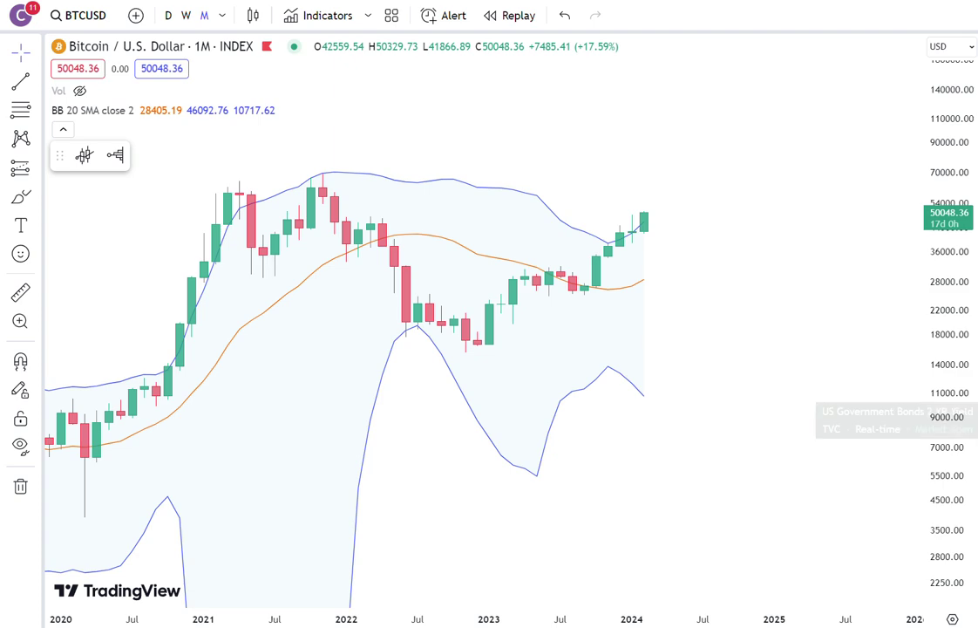
- Switch the chart to the iShares Russell 2000 ETF (IWM) and examine its monthly Bollinger Bands through 2024
key(Return)
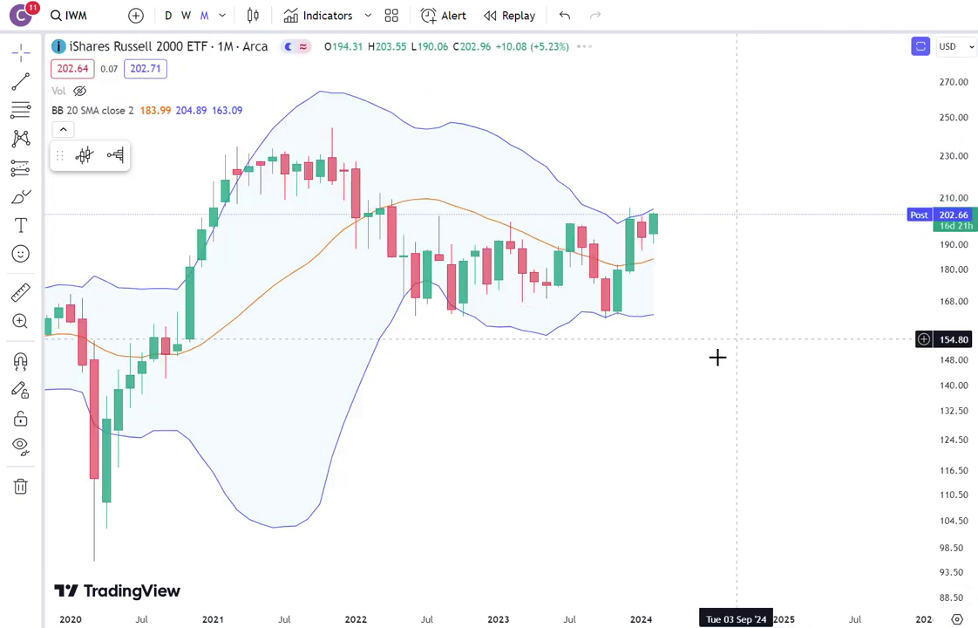
drag(716, 354, 680, 494)
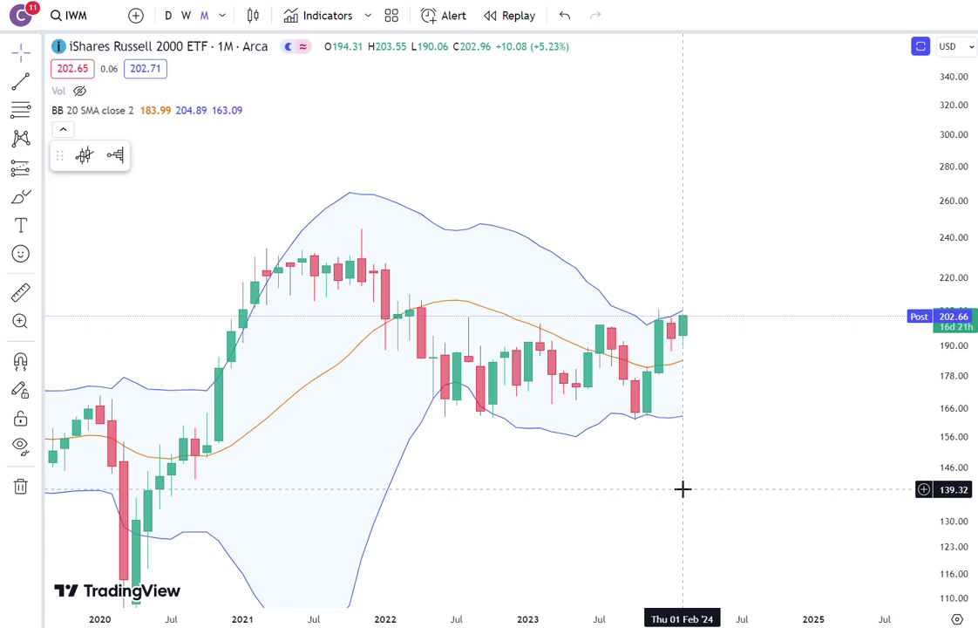
mouse_move(111, 111)
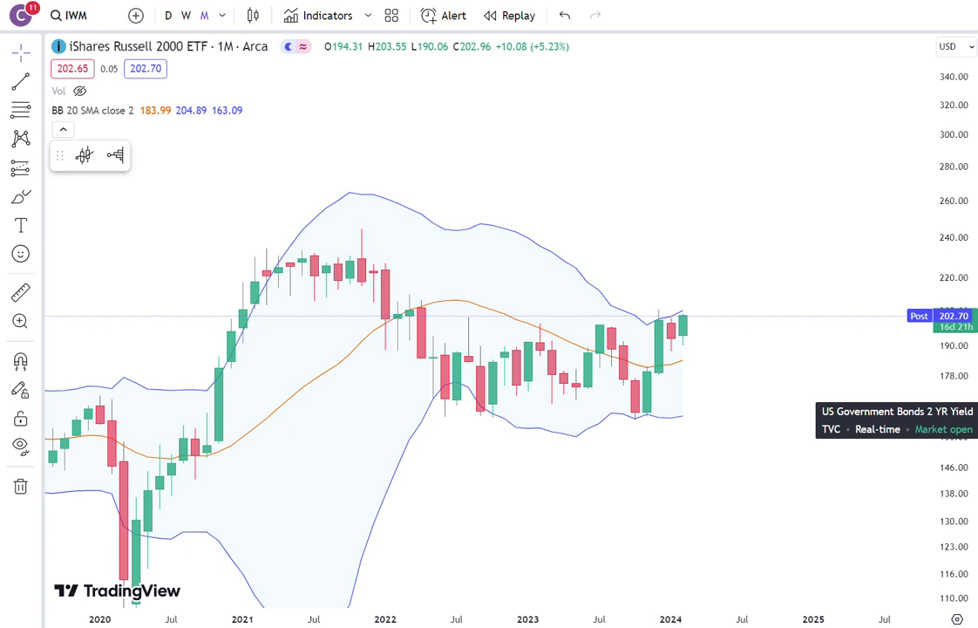
- Open the US 2-year government bond yield chart (US02Y) and rescale it to view the monthly Bollinger Bands since 2017
click(896, 411)
drag(759, 187, 760, 261)
scroll(754, 295, down, 6)
drag(924, 288, 872, 546)
drag(749, 508, 824, 279)
drag(948, 185, 853, 308)
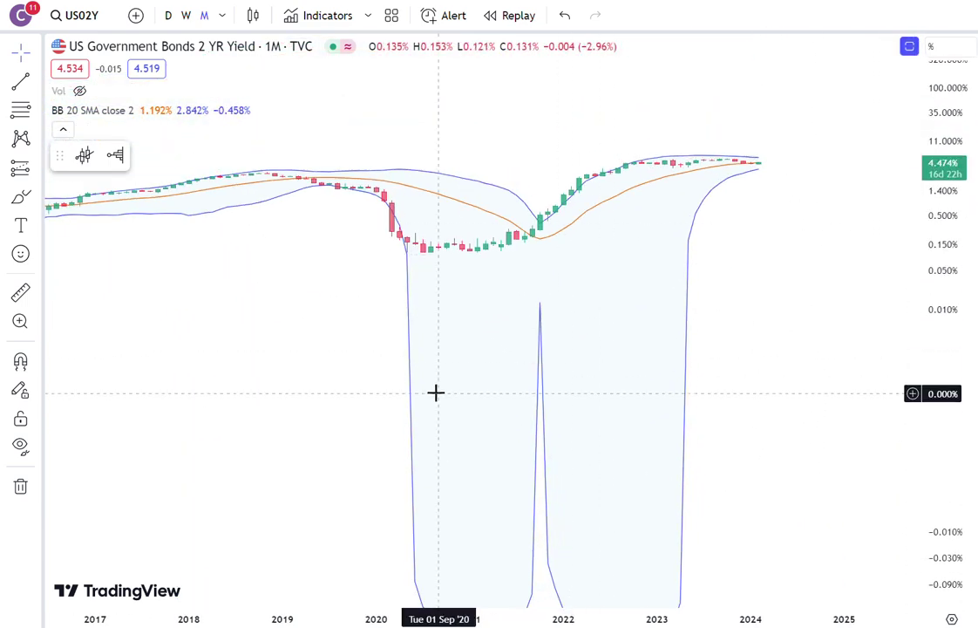
- Examine the 2-year yield's monthly candles from 2022 to 2024 against the middle and outer Bollinger Bands
drag(953, 306, 735, 427)
scroll(736, 426, up, 4)
scroll(755, 410, up, 2)
scroll(943, 265, up, 5)
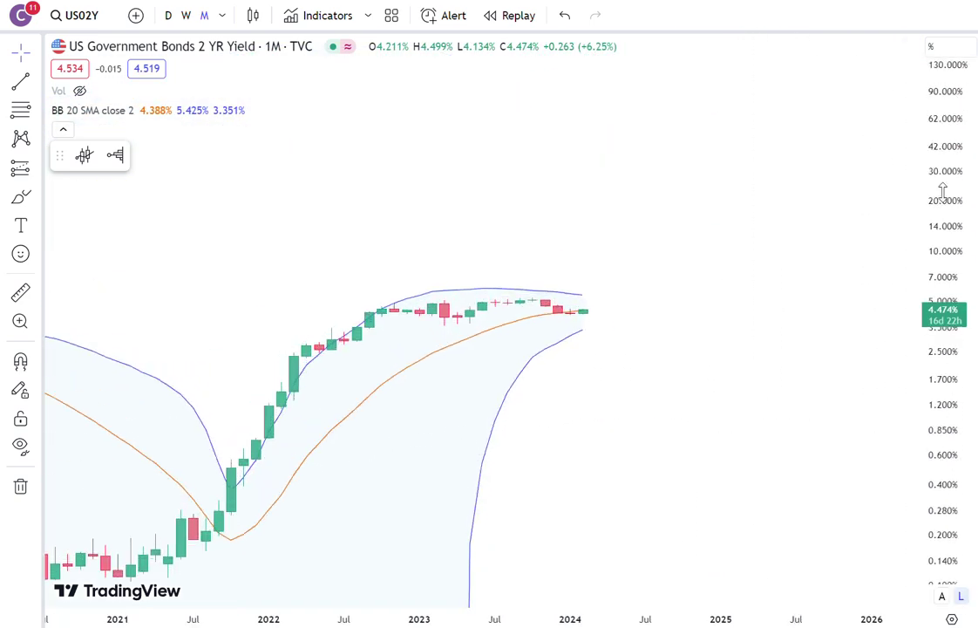
scroll(961, 403, up, 2)
drag(558, 452, 631, 389)
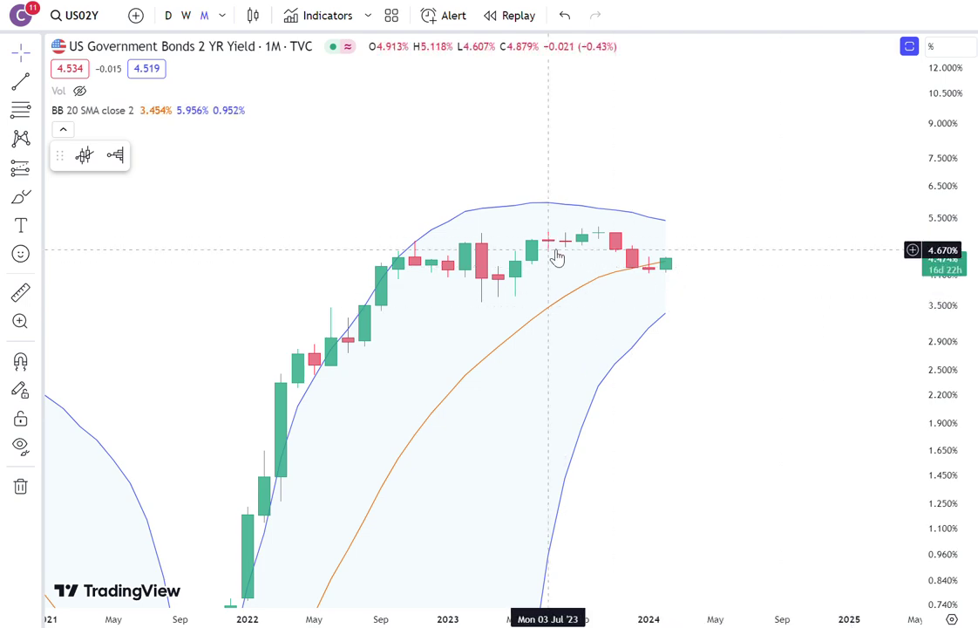
scroll(688, 405, up, 1)
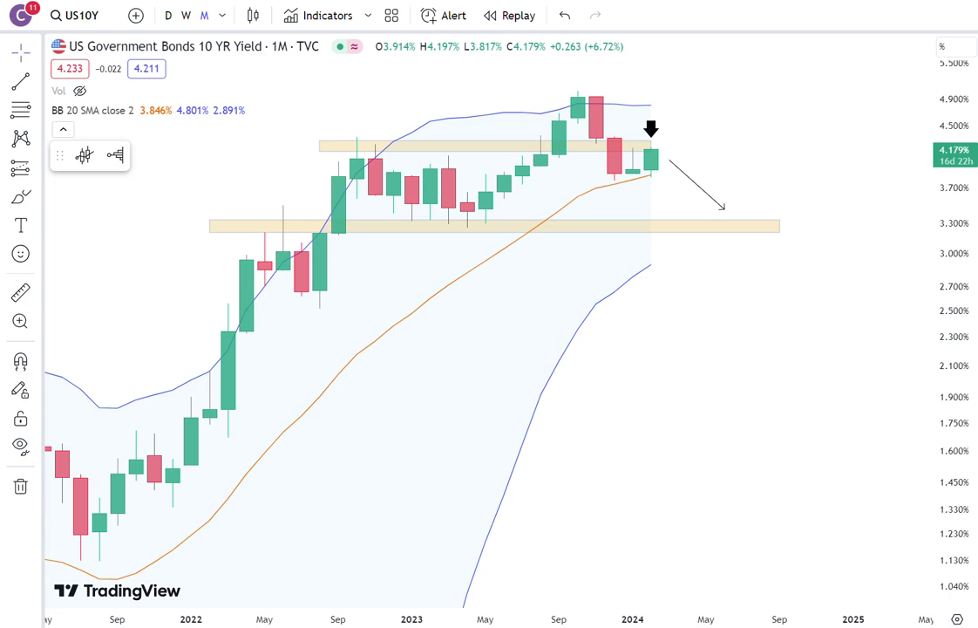
- Switch the chart back to BTCUSD and rescale its price axis to fit the 2021–2024 candles and Bollinger Bands
text(BTCUSD)
key(Return)
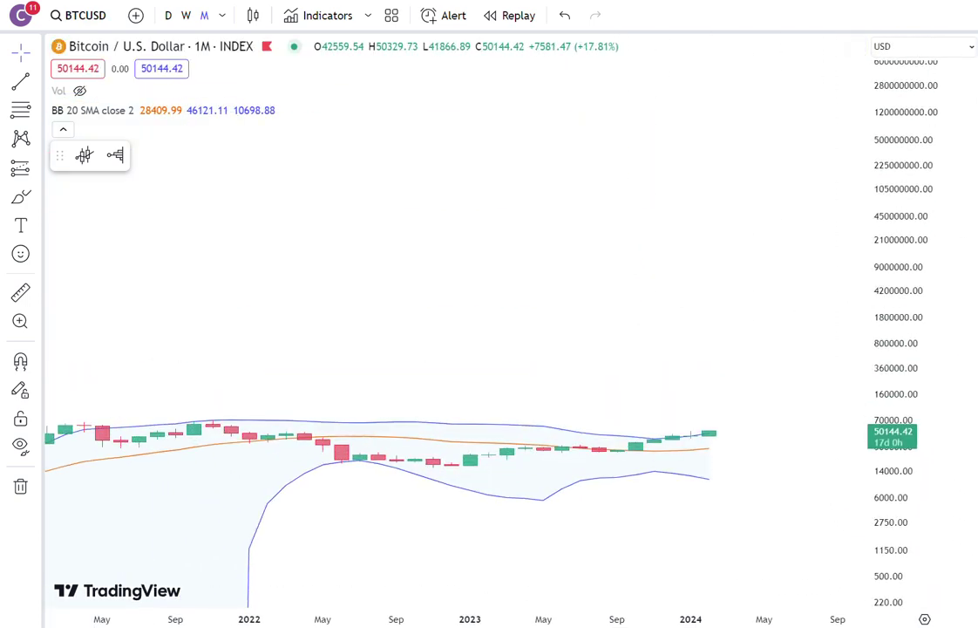
drag(924, 502, 921, 301)
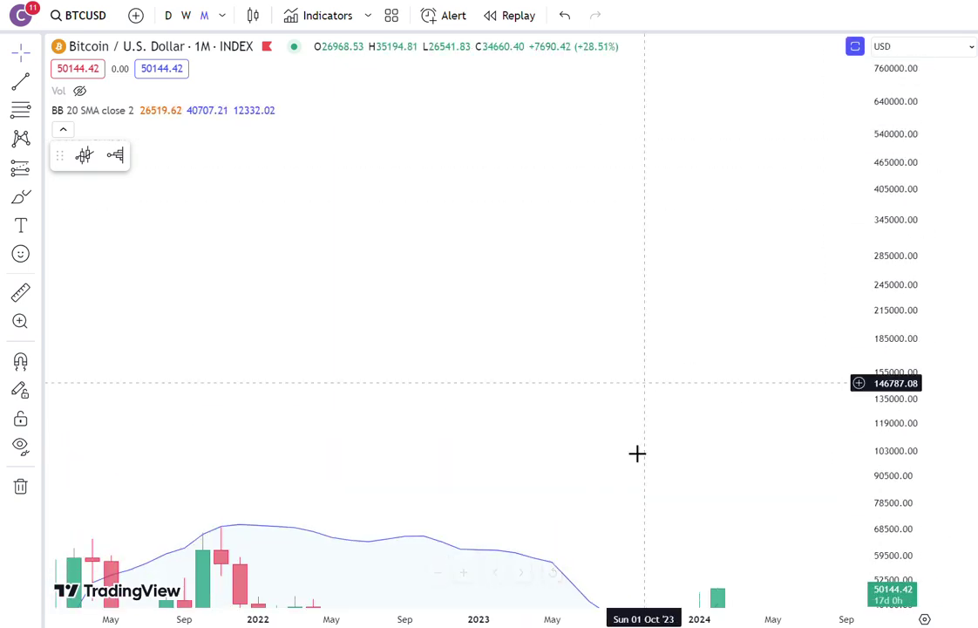
drag(680, 439, 720, 367)
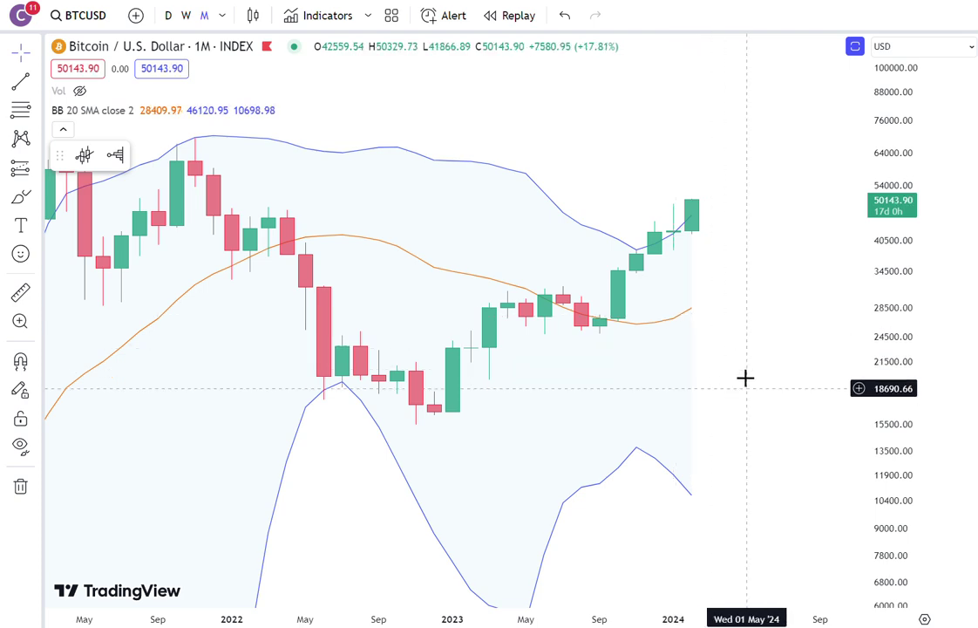
- Show the 14-period RSI below Bitcoin's full monthly price history and compare its peaks across the cycles
scroll(753, 350, down, 6)
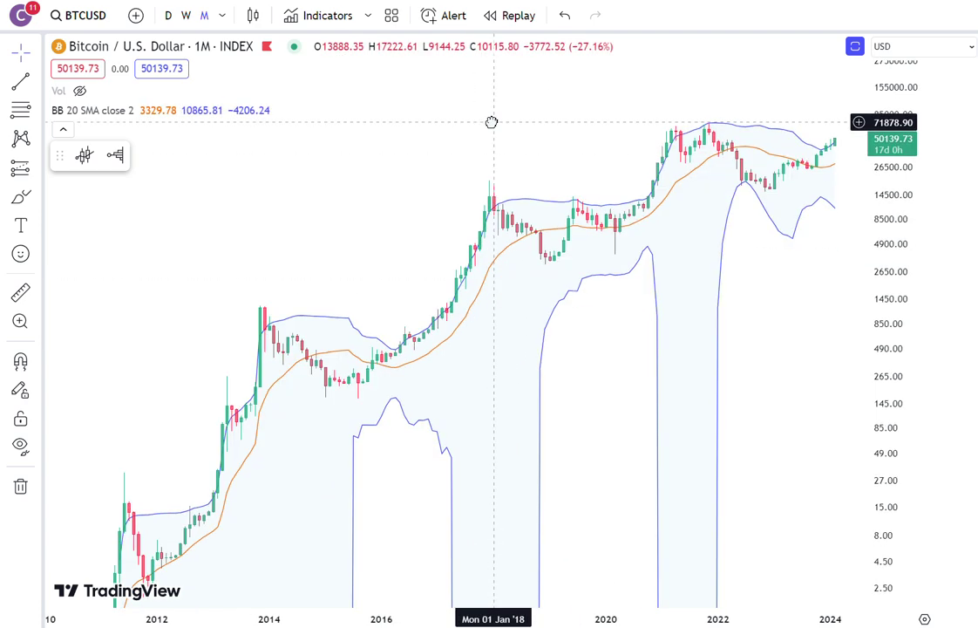
scroll(821, 247, down, 3)
drag(794, 385, 724, 363)
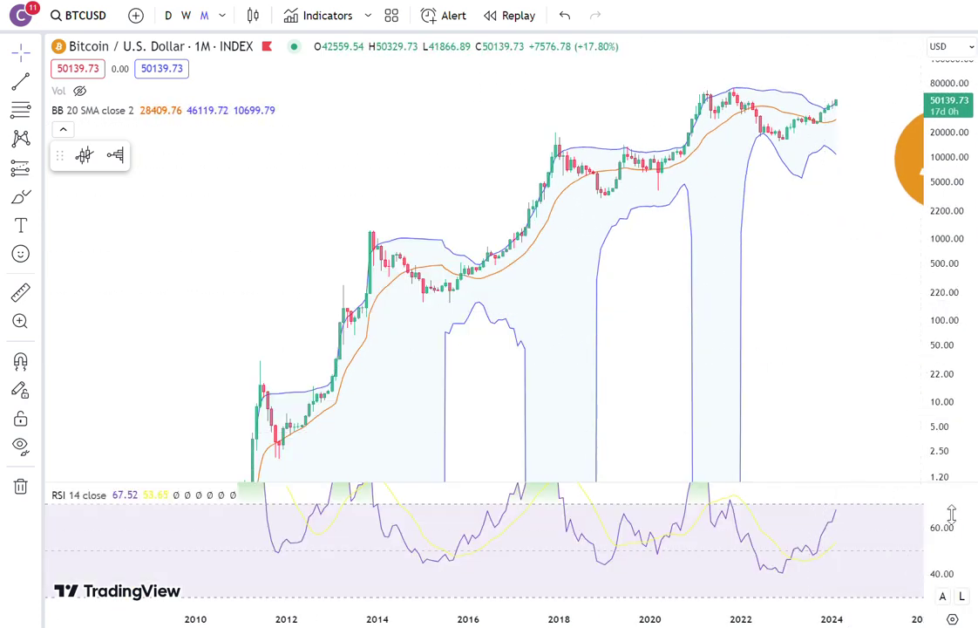
drag(816, 506, 786, 535)
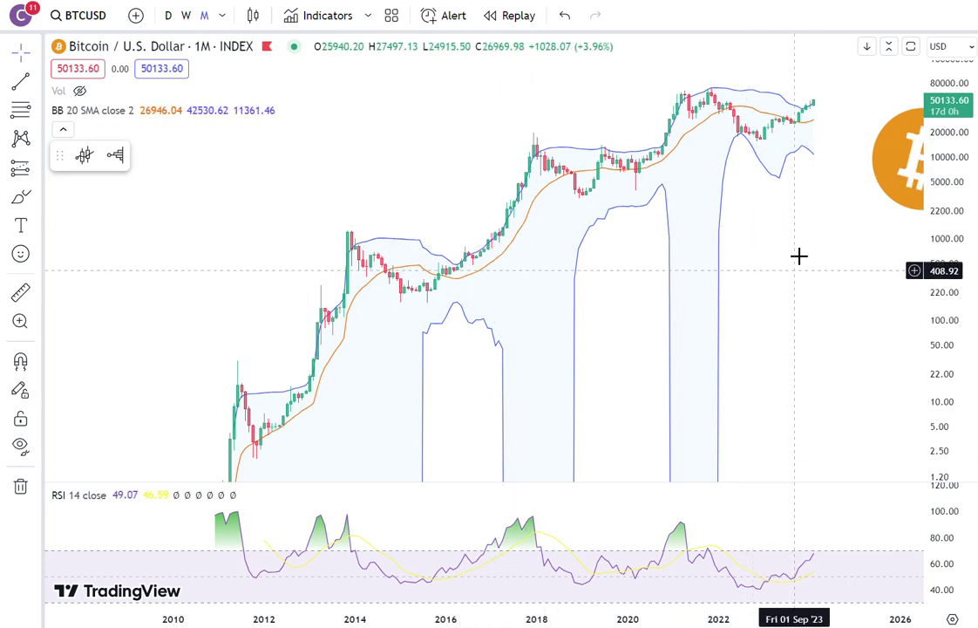
drag(795, 245, 760, 339)
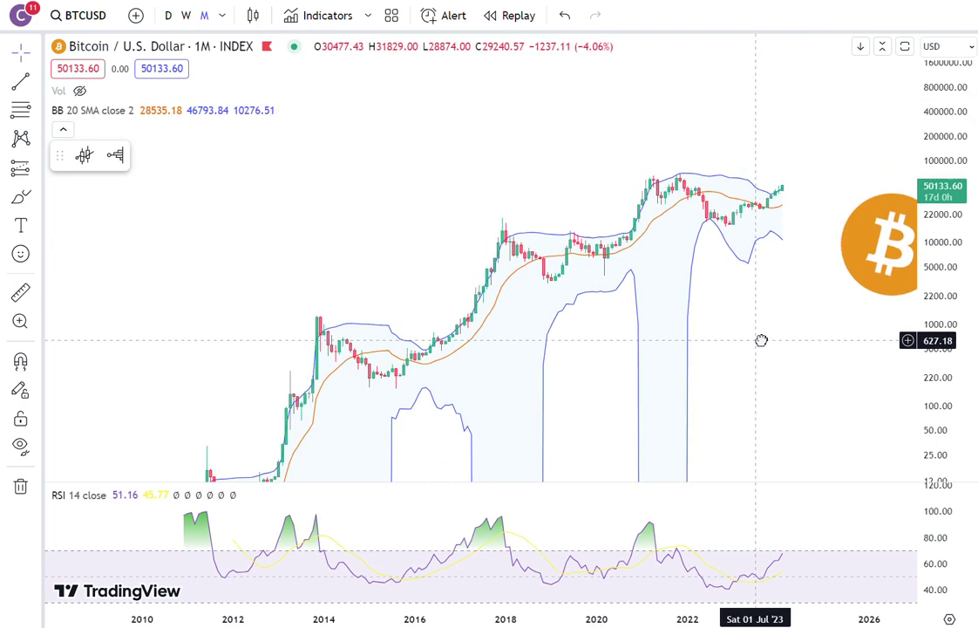
scroll(767, 344, up, 2)
scroll(764, 351, down, 1)
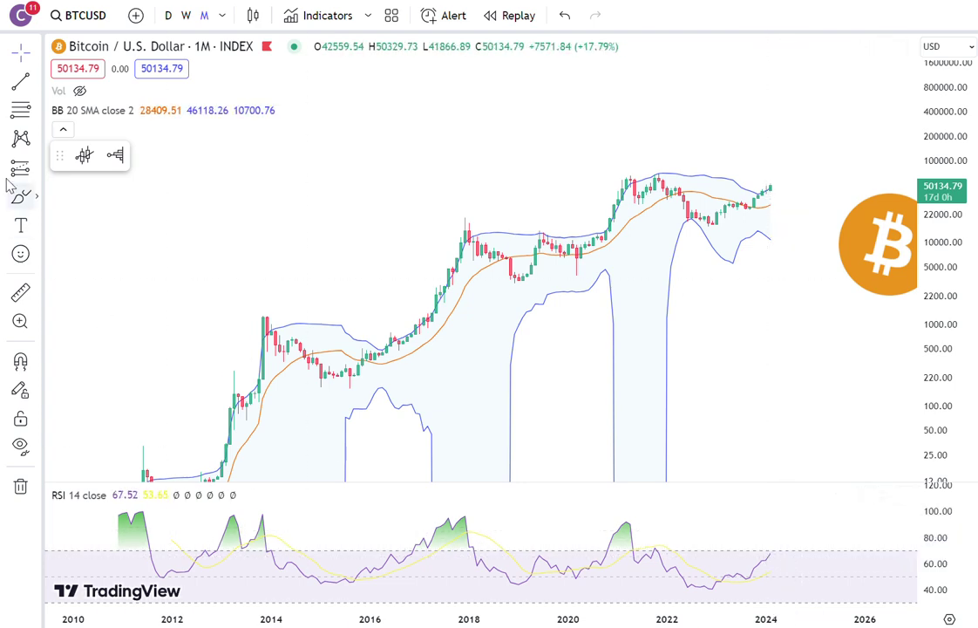
- Draw a trend line over the RSI peaks from November 2013 at 98.90 to August 2025 at 88.54, and delete it
click(21, 80)
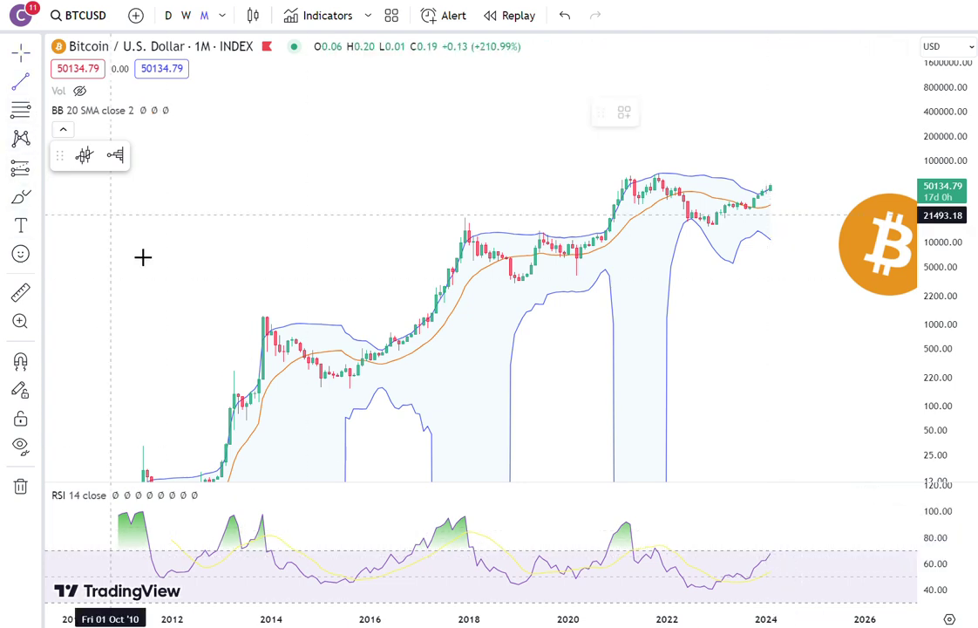
click(262, 512)
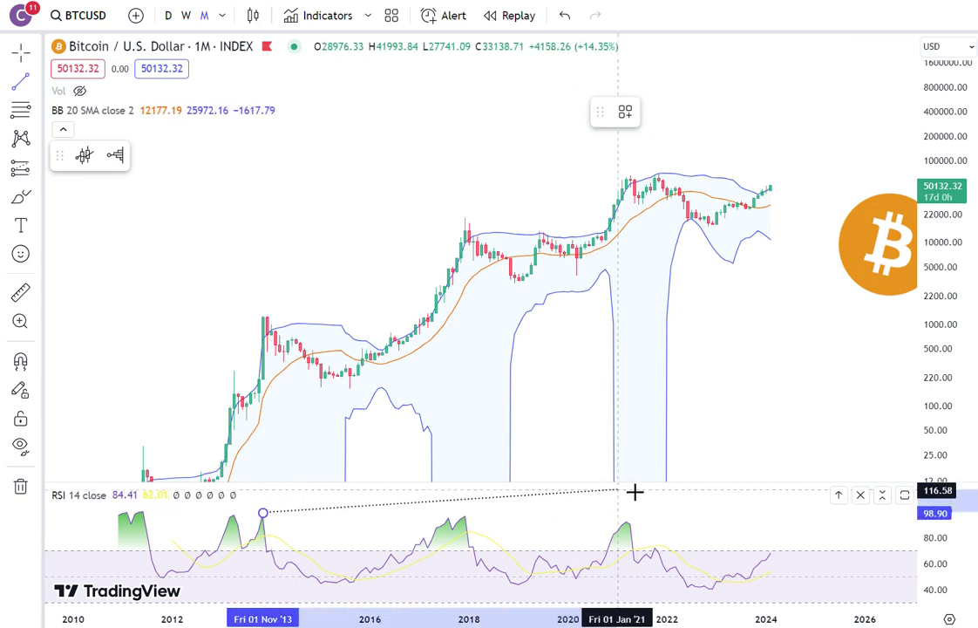
click(843, 526)
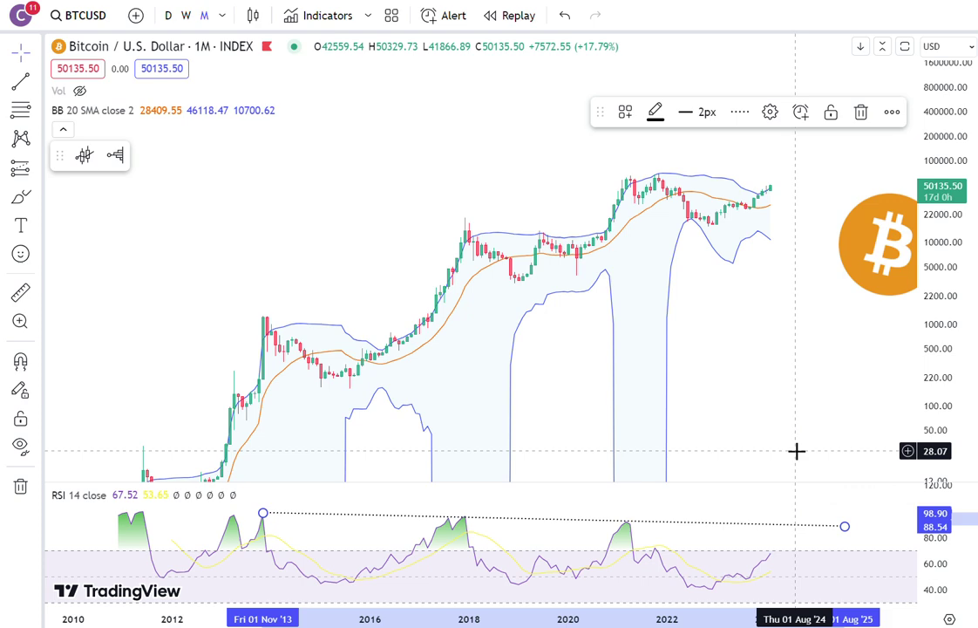
key(Delete)
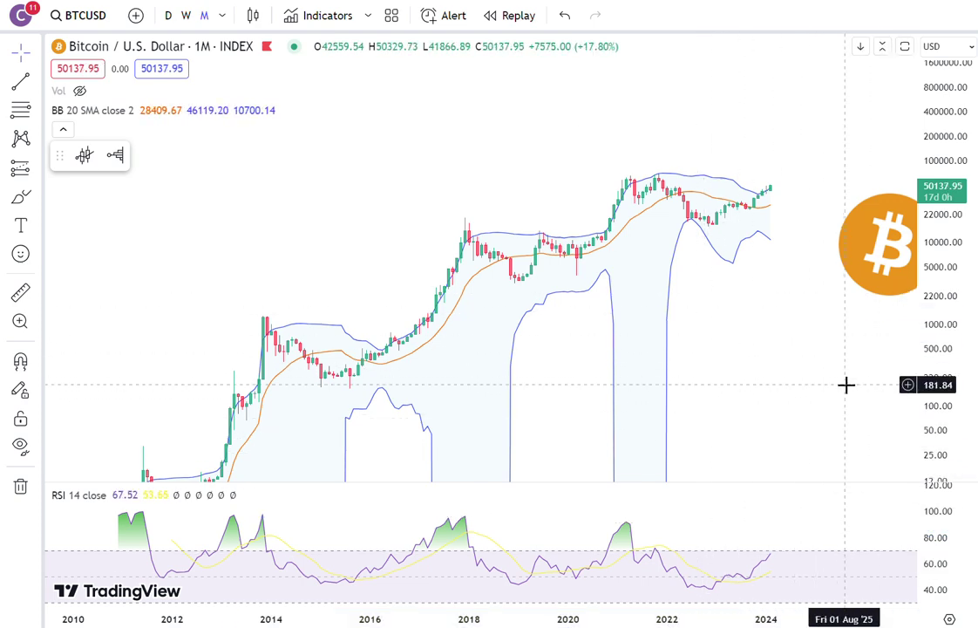
- Maximize Bitcoin's price pane so the RSI is hidden, and remove the Bollinger Bands indicator
scroll(794, 407, up, 3)
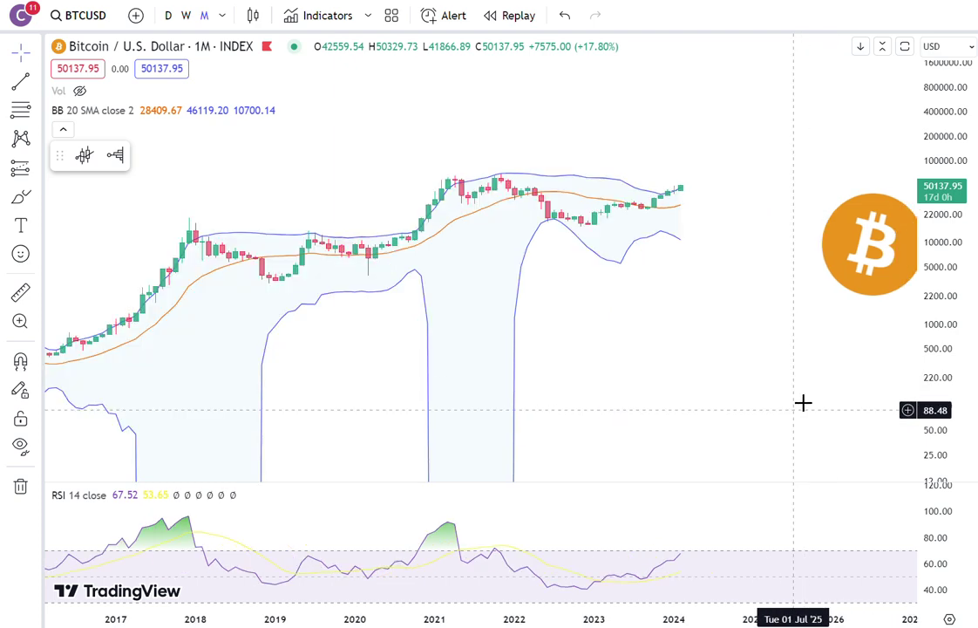
drag(804, 401, 680, 438)
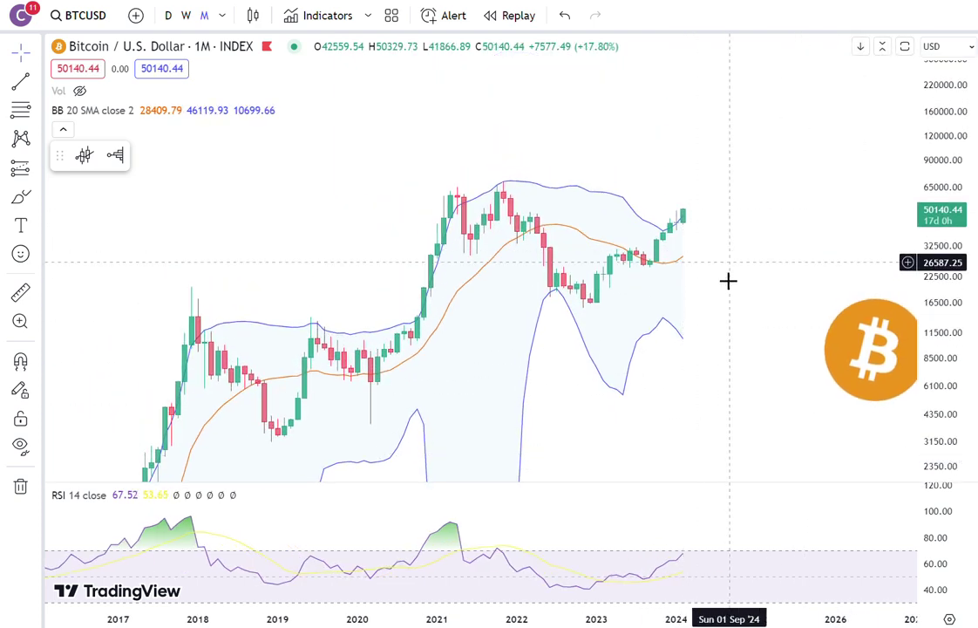
double_click(746, 396)
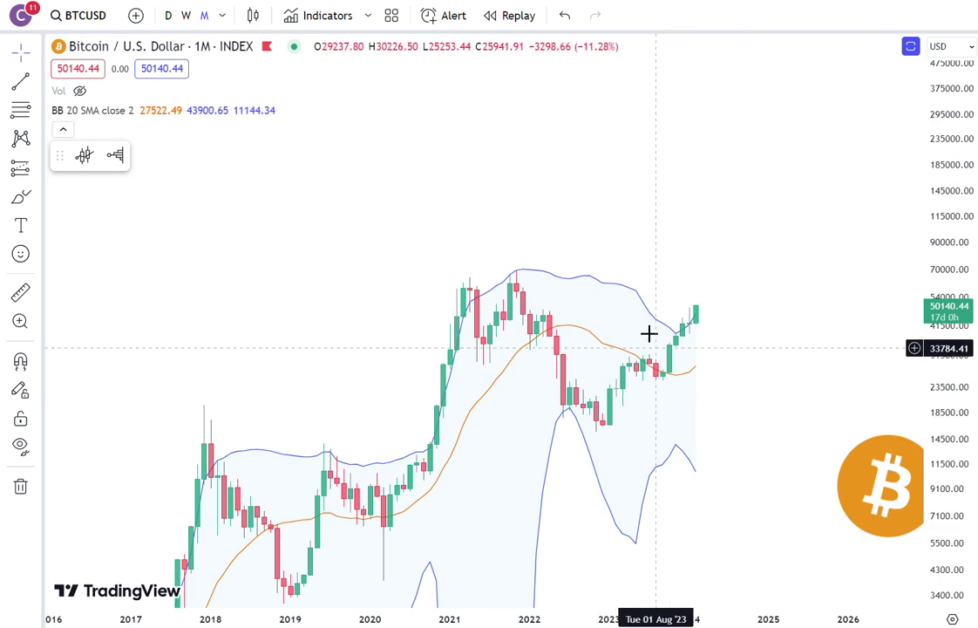
click(637, 297)
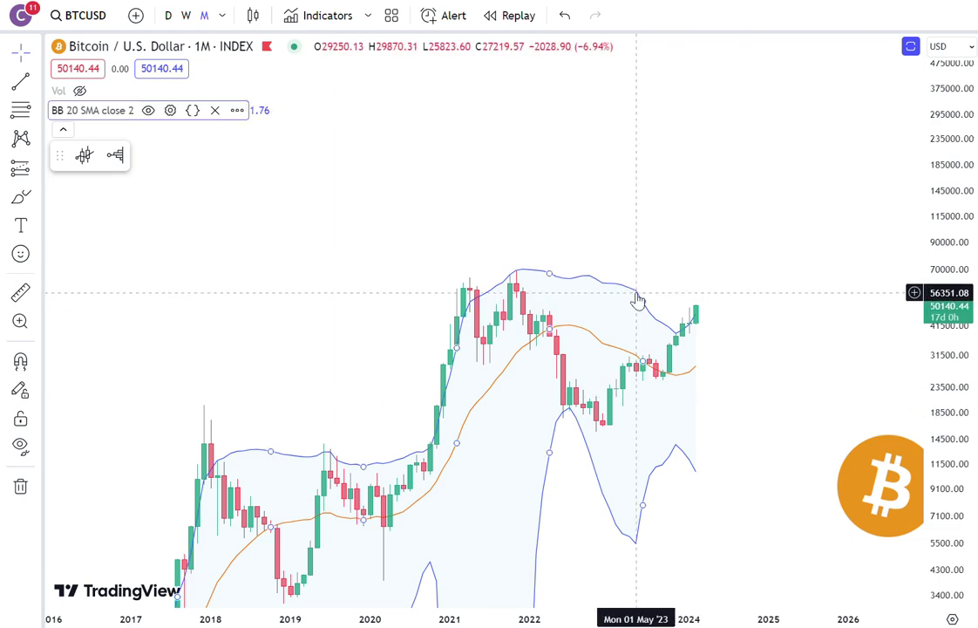
click(215, 111)
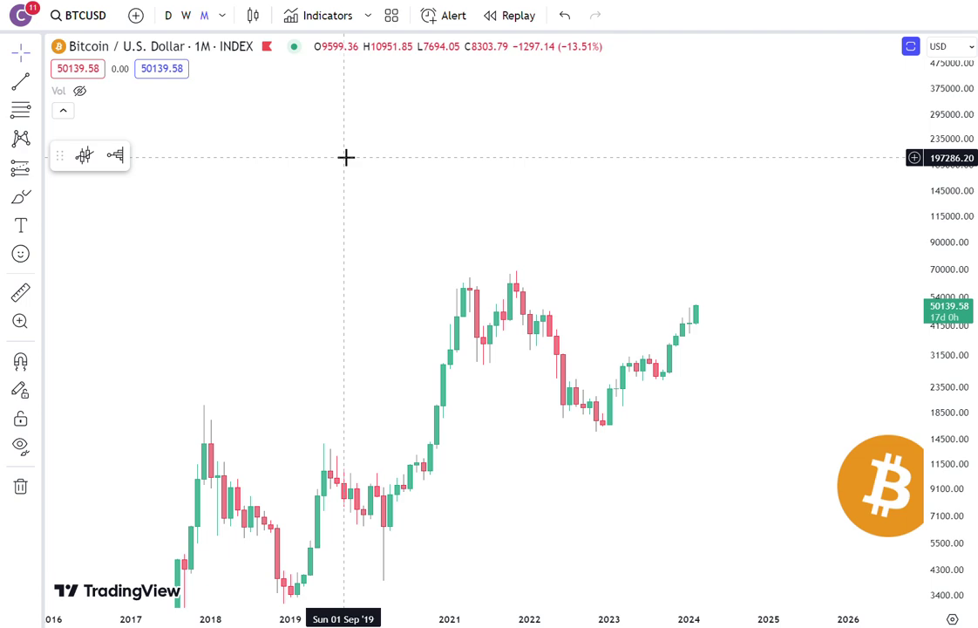
- Add the Ichimoku Cloud indicator to Bitcoin's monthly chart
click(368, 16)
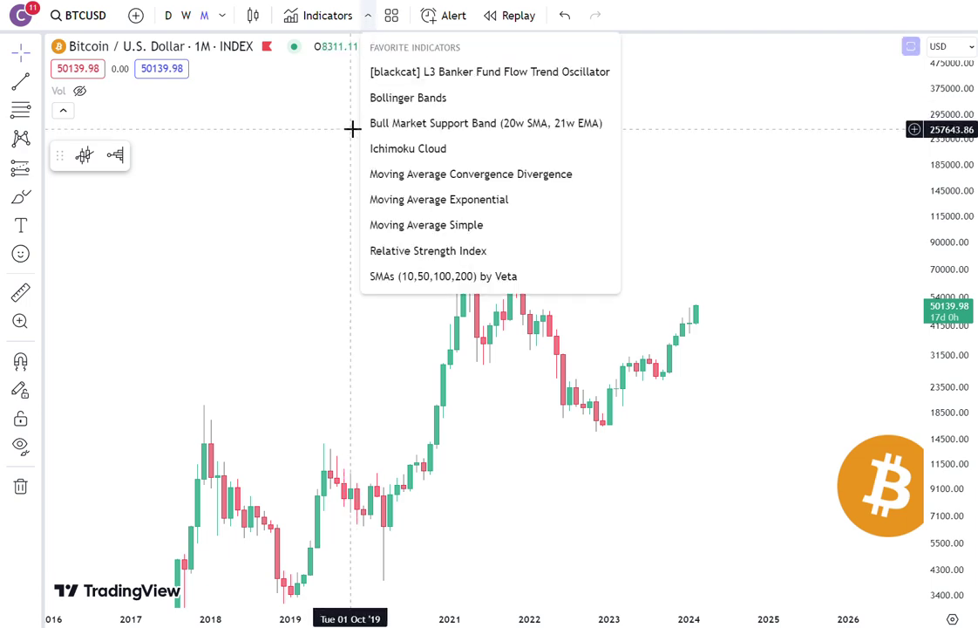
click(408, 149)
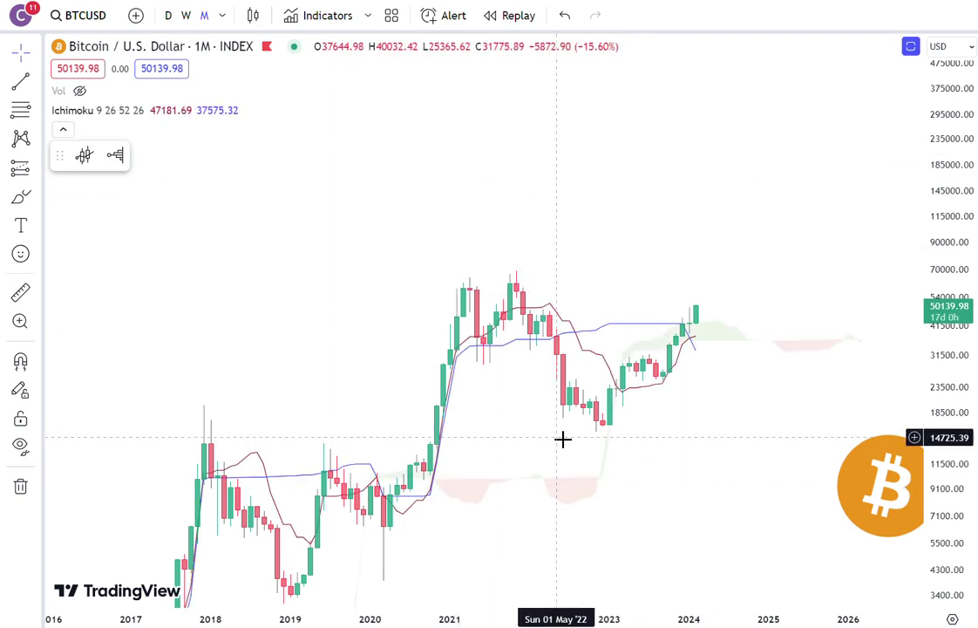
scroll(521, 436, up, 2)
scroll(443, 459, up, 1)
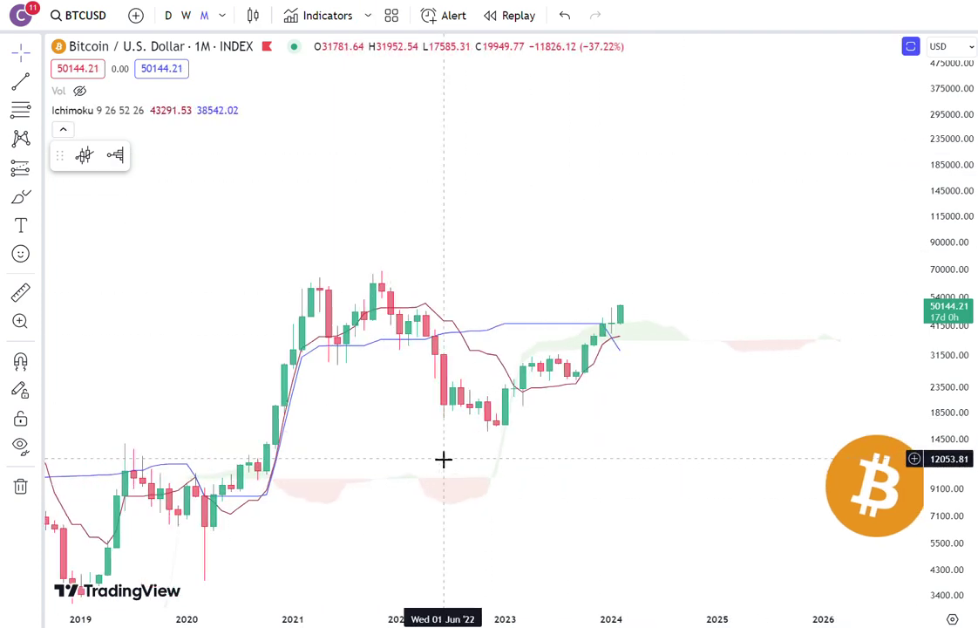
scroll(444, 458, up, 1)
- Examine Bitcoin's candles against the Ichimoku lines and cloud from the 2018 peak through the 2020 breakout to February 2024
drag(324, 462, 554, 334)
scroll(558, 375, down, 1)
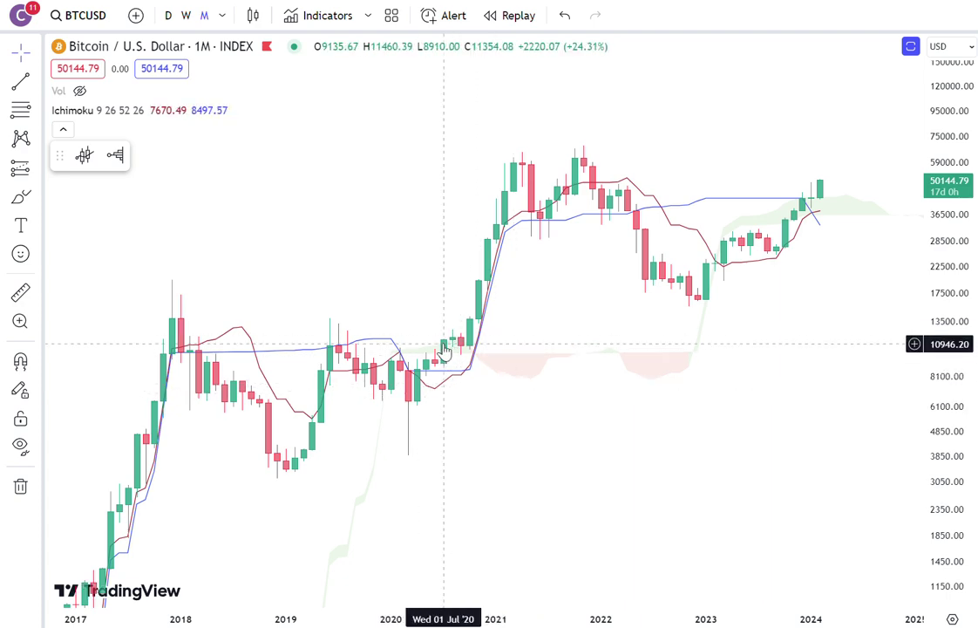
drag(934, 412, 936, 174)
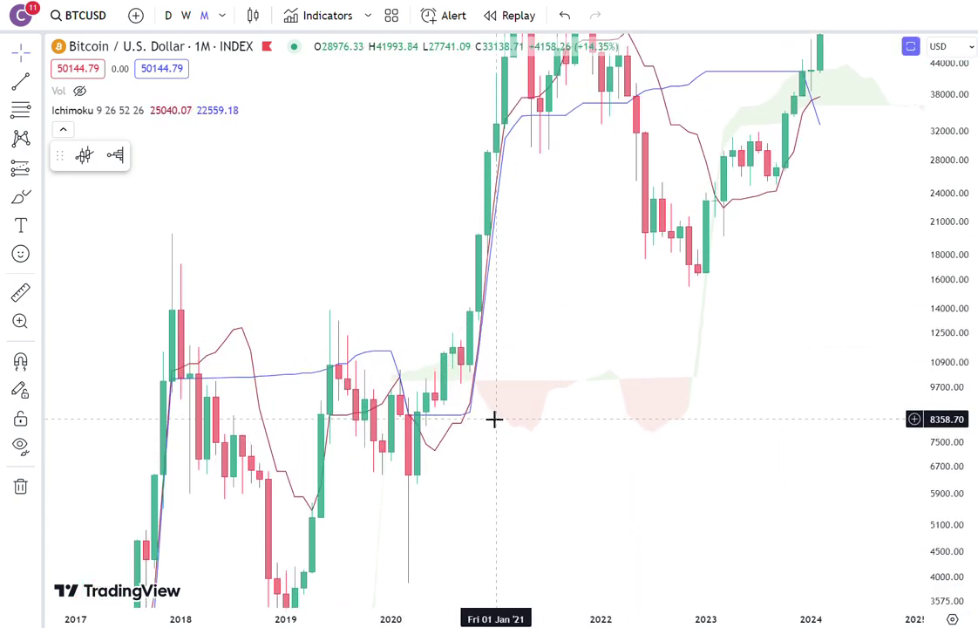
scroll(412, 321, up, 1)
drag(413, 321, 738, 328)
scroll(644, 428, up, 2)
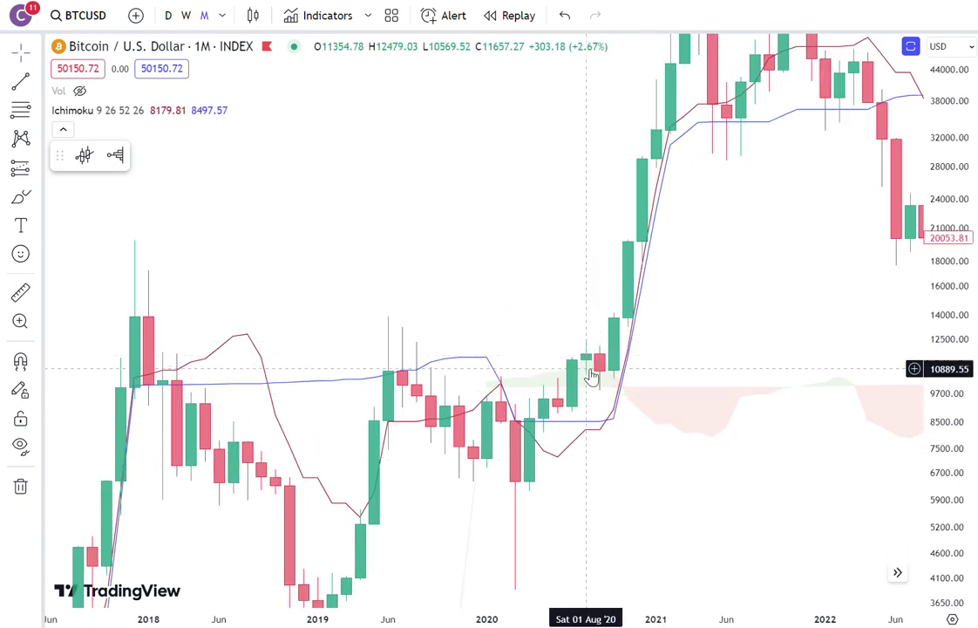
drag(708, 231, 400, 364)
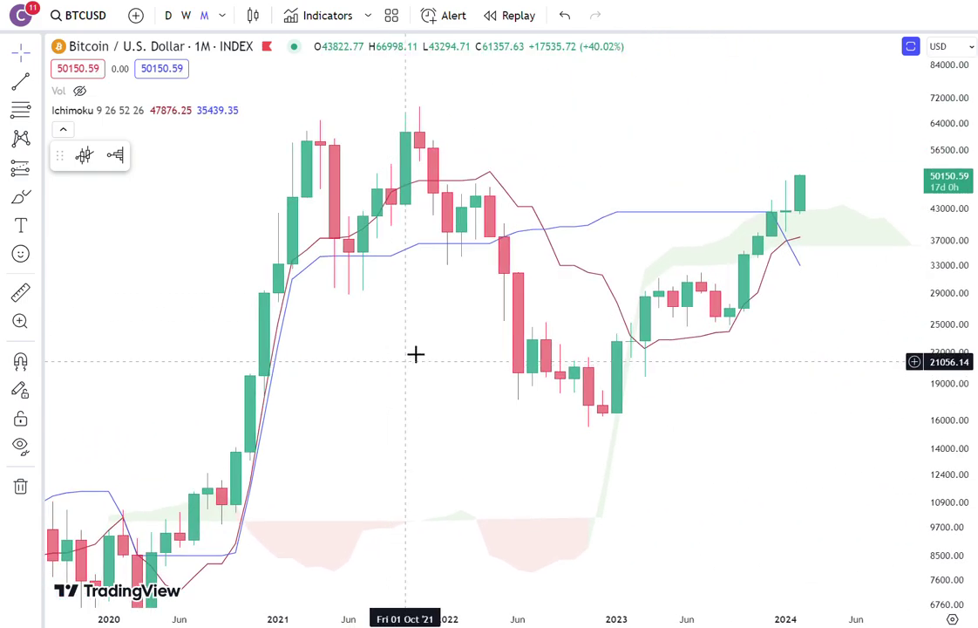
drag(886, 329, 539, 492)
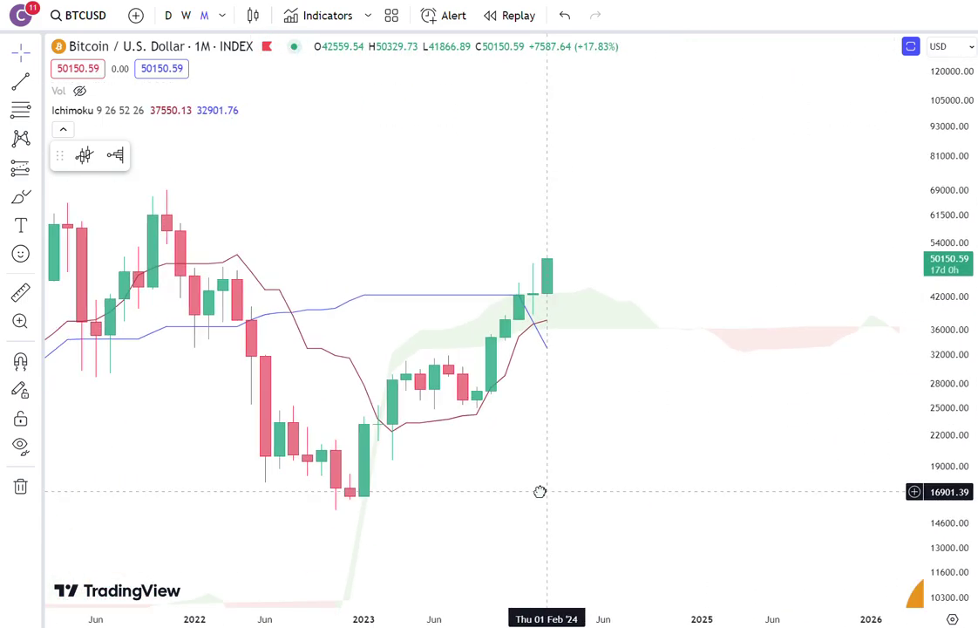
drag(588, 451, 633, 508)
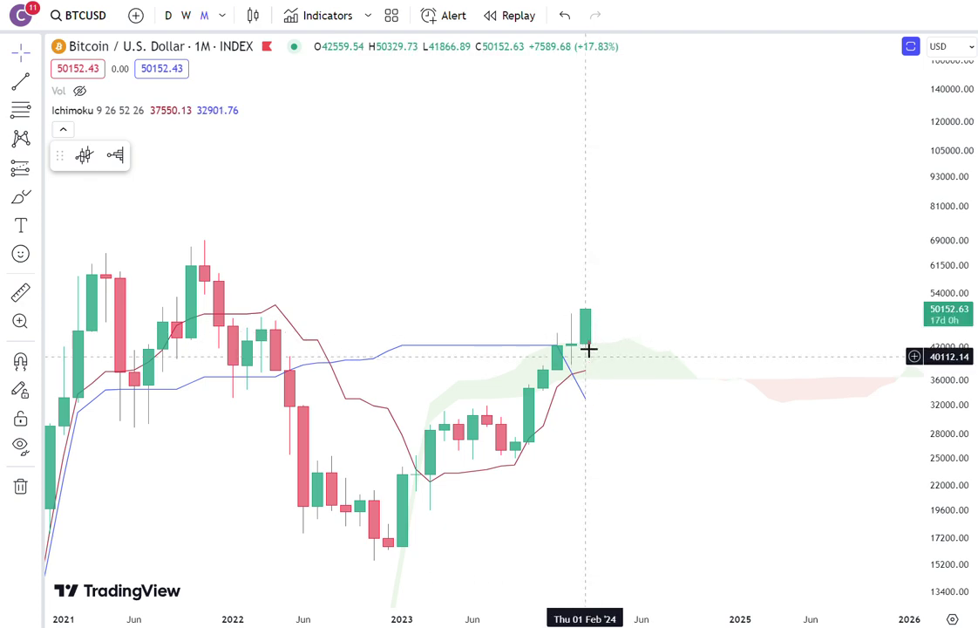
scroll(719, 501, down, 2)
drag(719, 501, 721, 302)
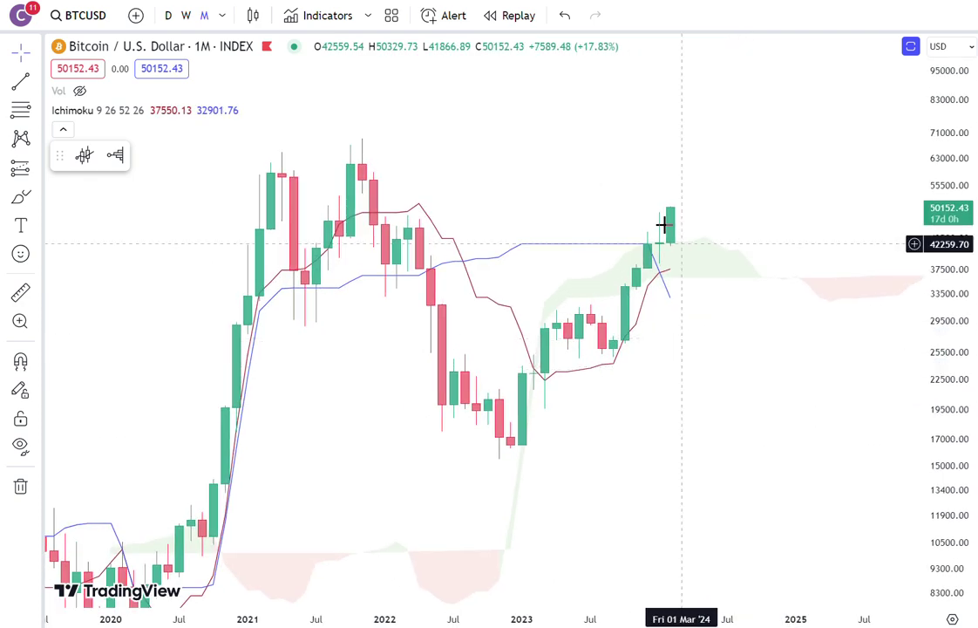
- Draw a Fibonacci retracement from the November 2021 high at 69878.44 to the 15571.44 low level at May 2025
mouse_move(61, 117)
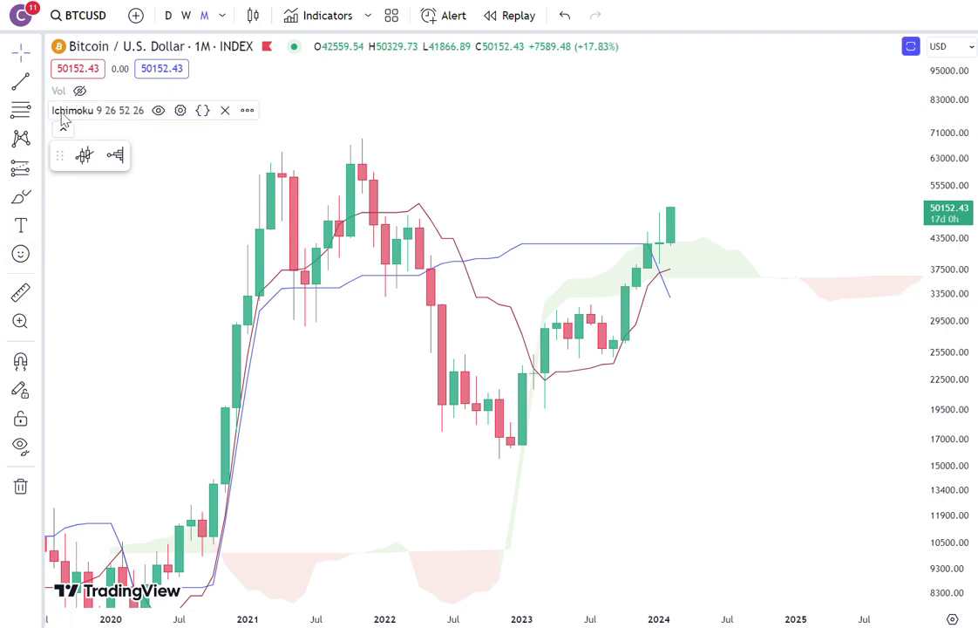
click(26, 118)
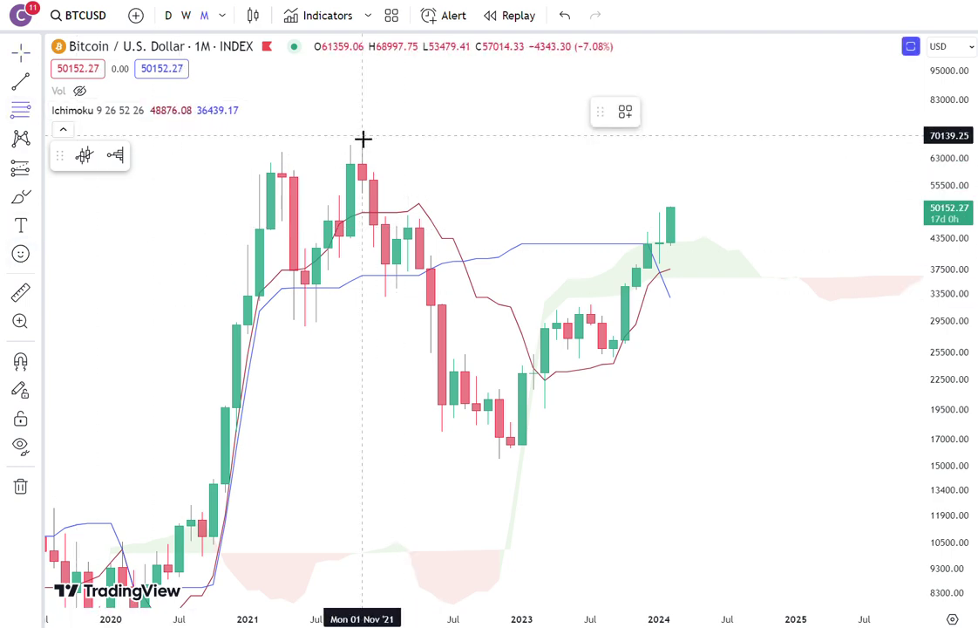
click(362, 137)
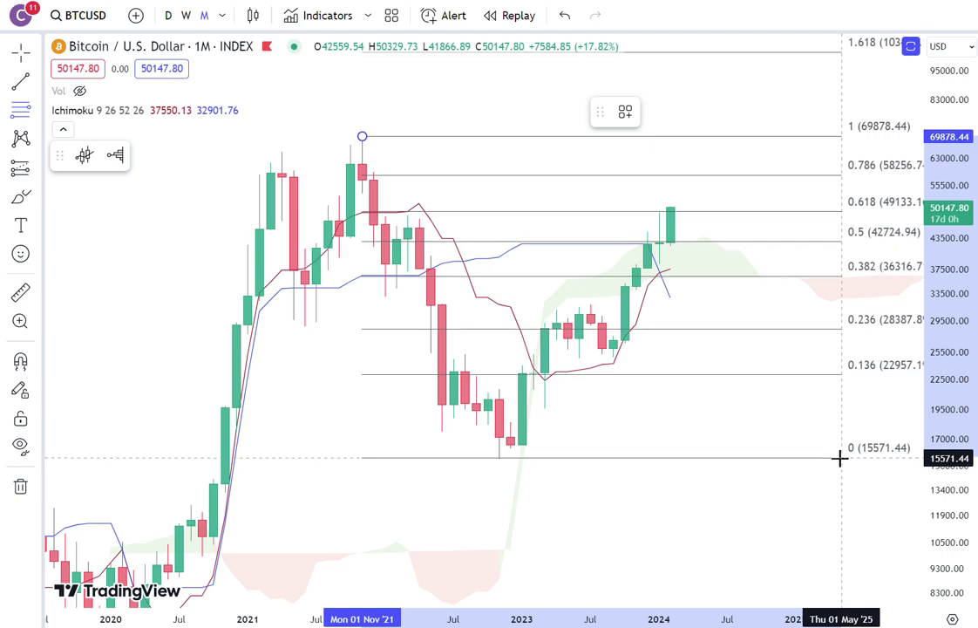
click(841, 458)
click(654, 432)
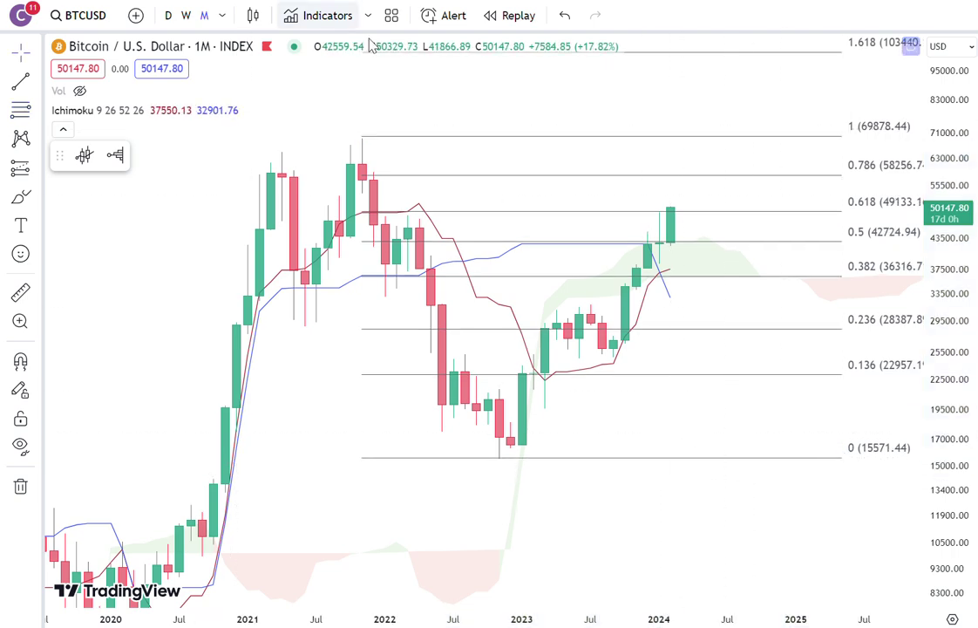
- Move the Fibonacci retracement's upper anchor to October 2021 at 69359.73 and deselect the drawing
drag(366, 144, 350, 136)
click(749, 415)
drag(748, 414, 669, 498)
click(781, 256)
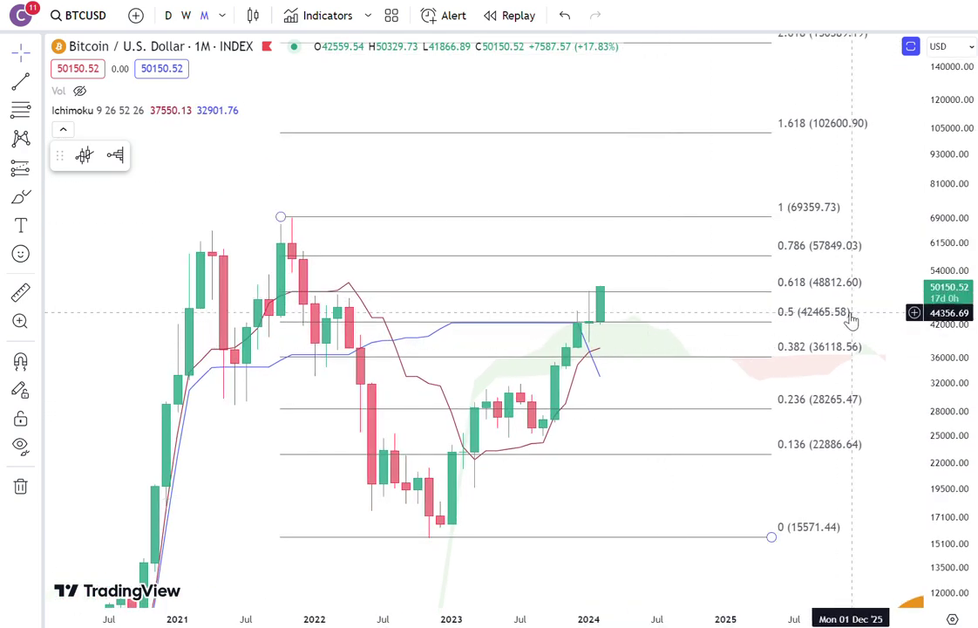
click(696, 389)
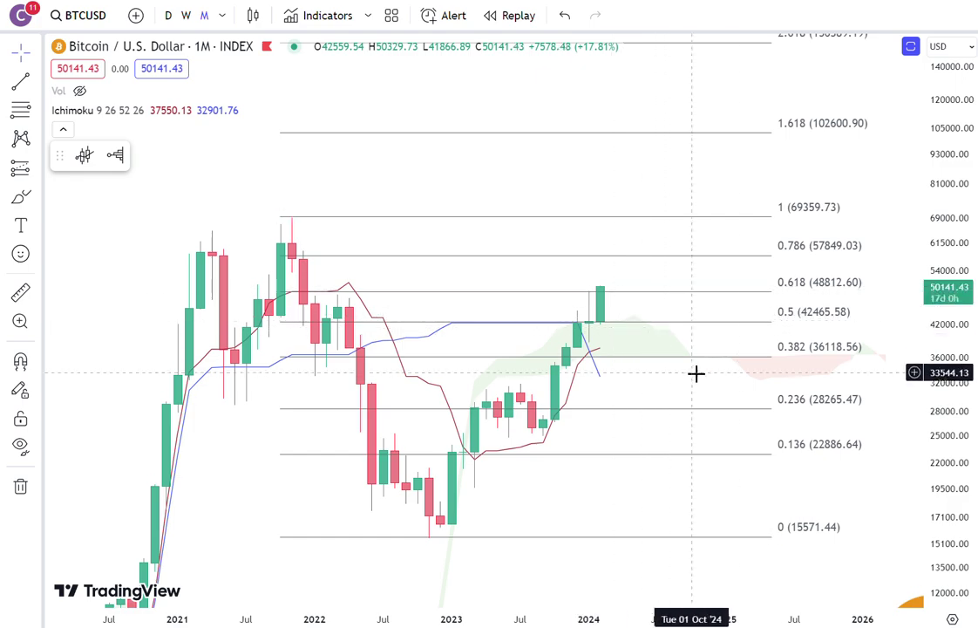
- Delete the Fibonacci retracement from Bitcoin's chart
drag(284, 476, 382, 316)
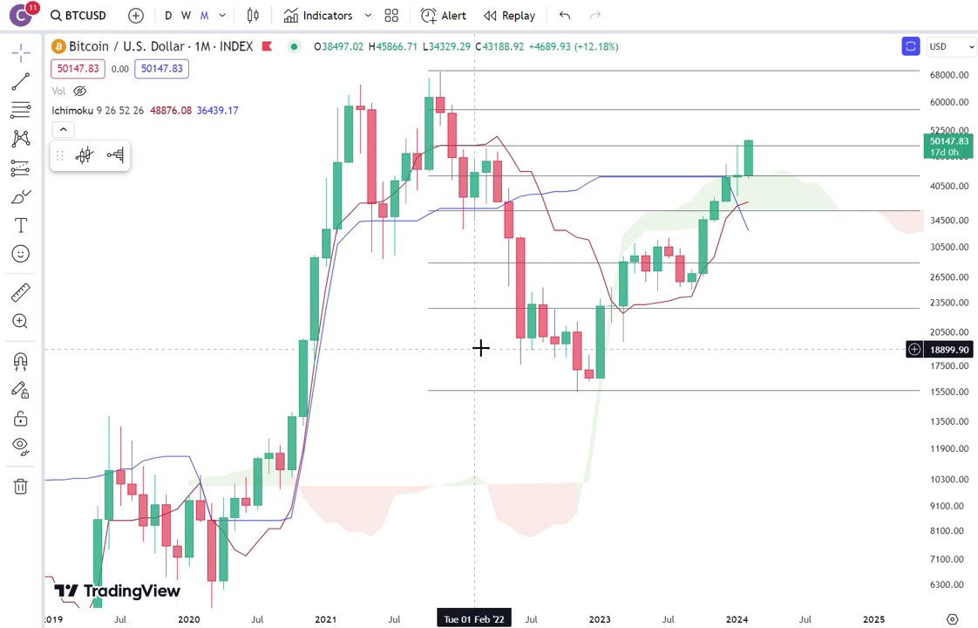
scroll(529, 384, down, 2)
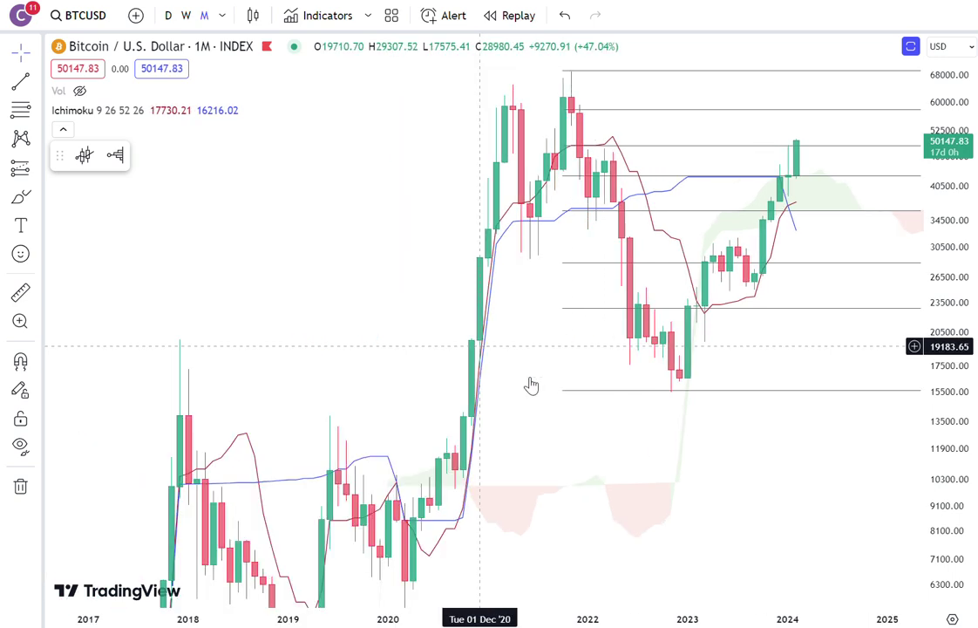
click(866, 177)
key(Delete)
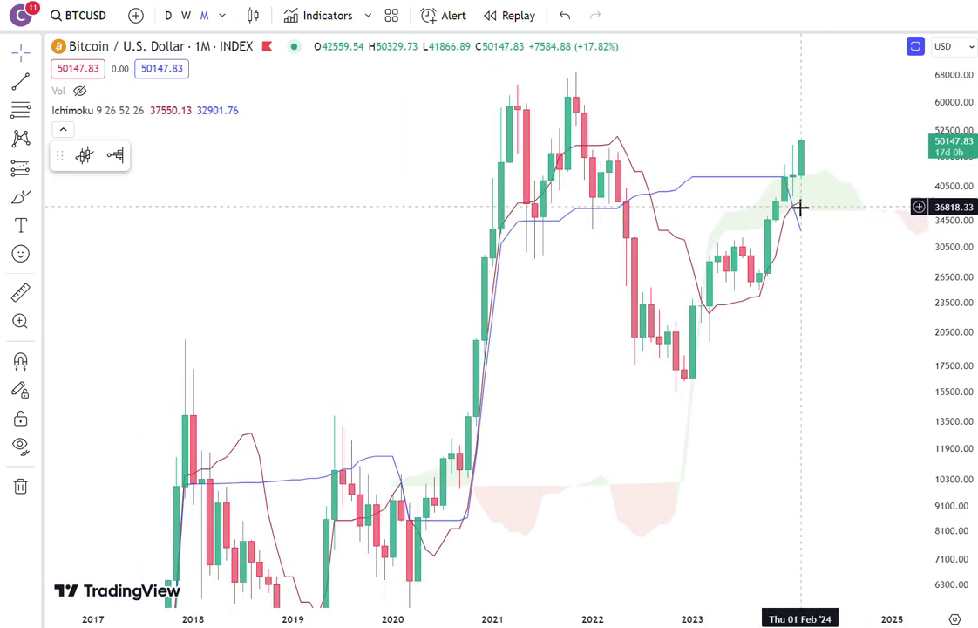
- Rescale the price axis and compare the Ichimoku line crossings and cloud at the 2020 breakout with those of 2023–2024
drag(975, 246, 941, 374)
scroll(471, 336, up, 2)
drag(471, 336, 495, 367)
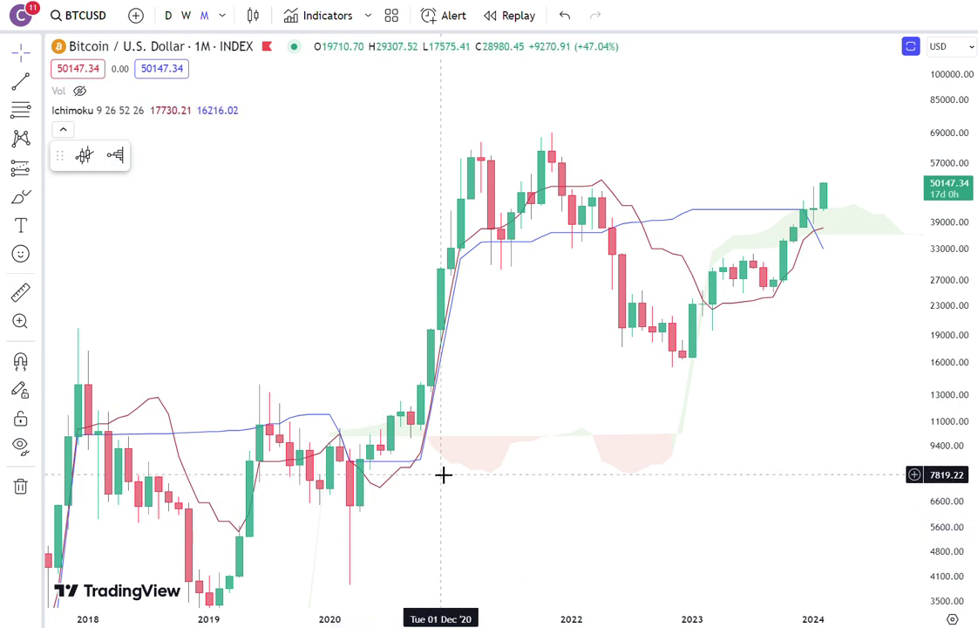
scroll(443, 474, down, 1)
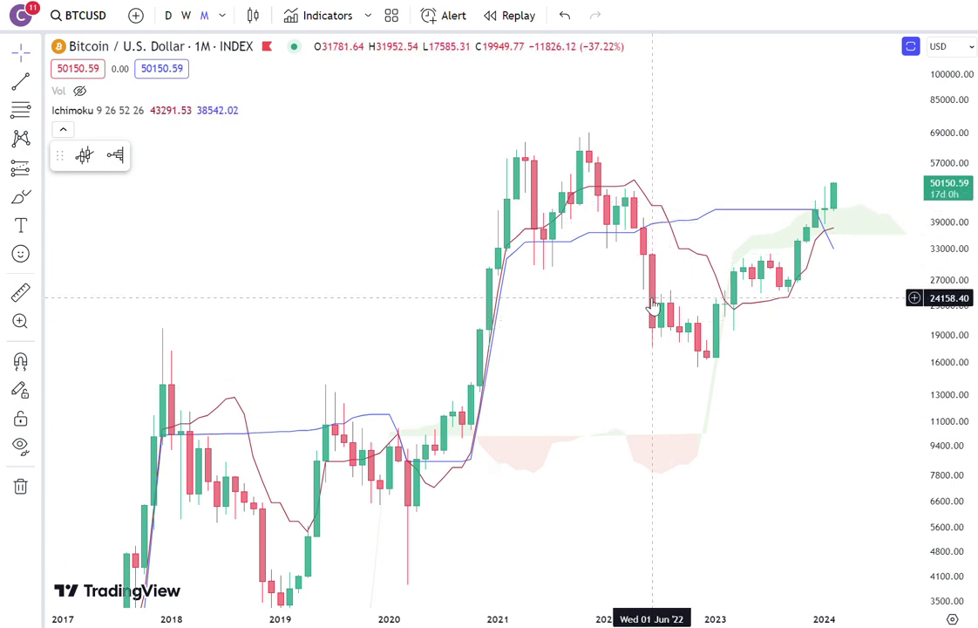
drag(838, 334, 692, 290)
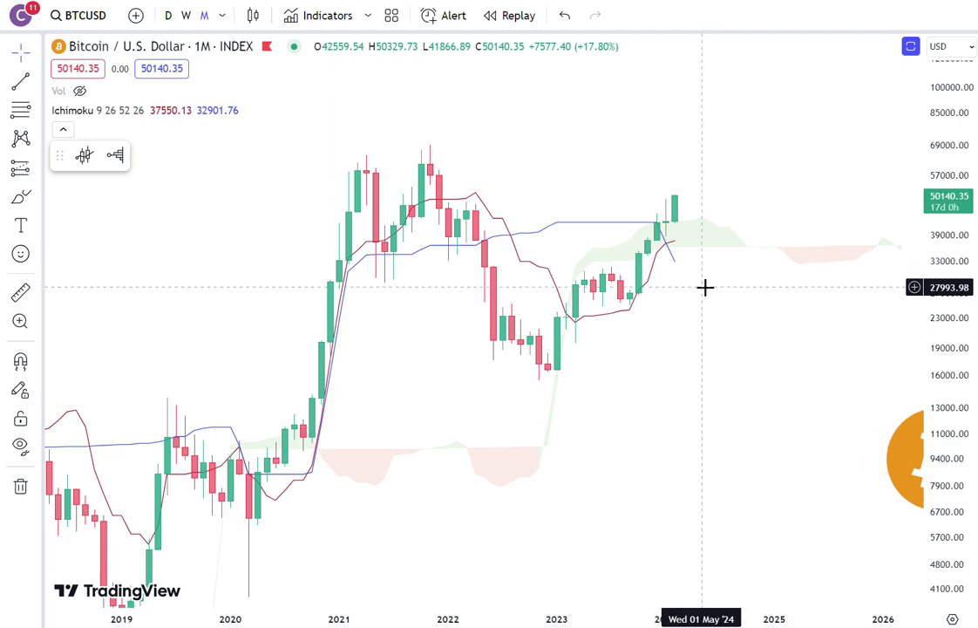
drag(402, 412, 688, 251)
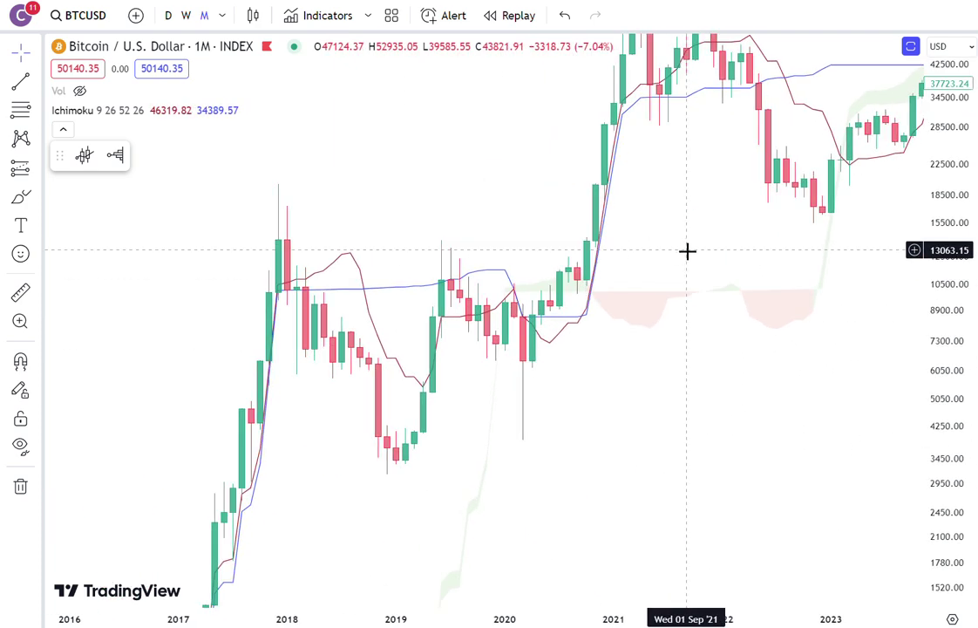
drag(623, 381, 664, 407)
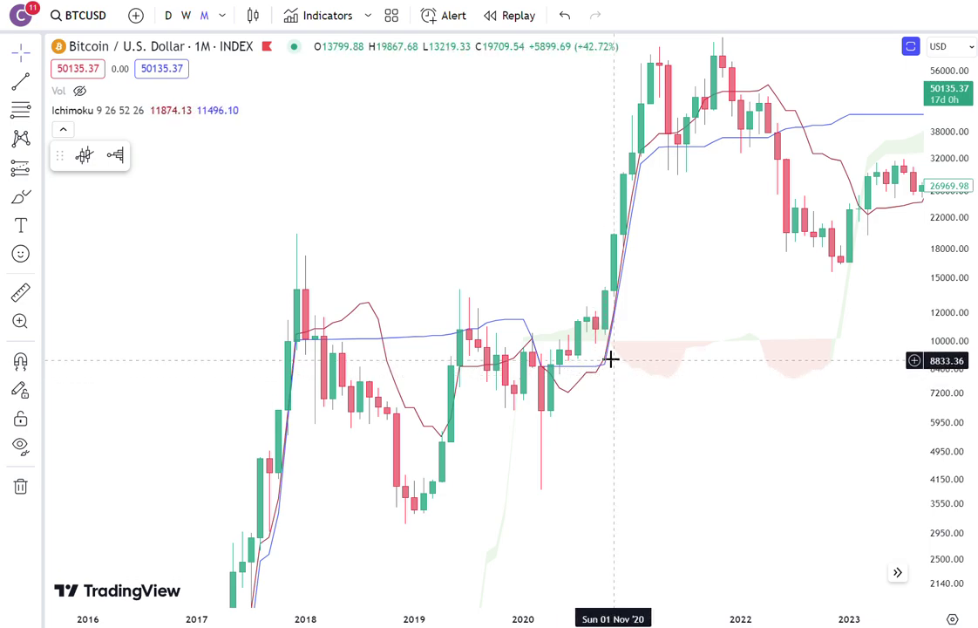
drag(663, 411, 491, 525)
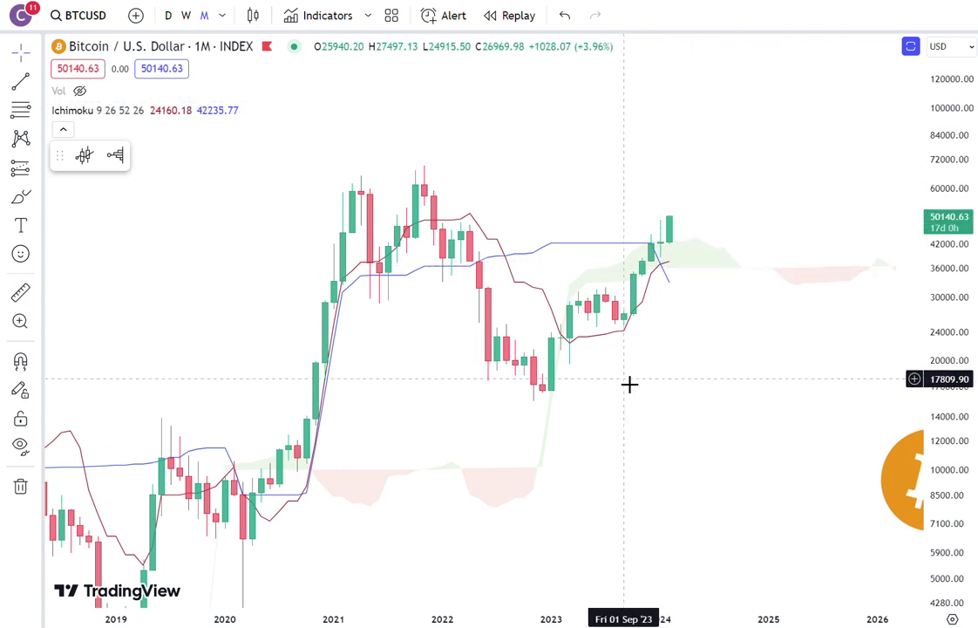
- Examine the Ichimoku Cloud through Bitcoin's 2013–2017 cycle and compare it with the price and projected cloud from 2024 on
scroll(595, 431, down, 3)
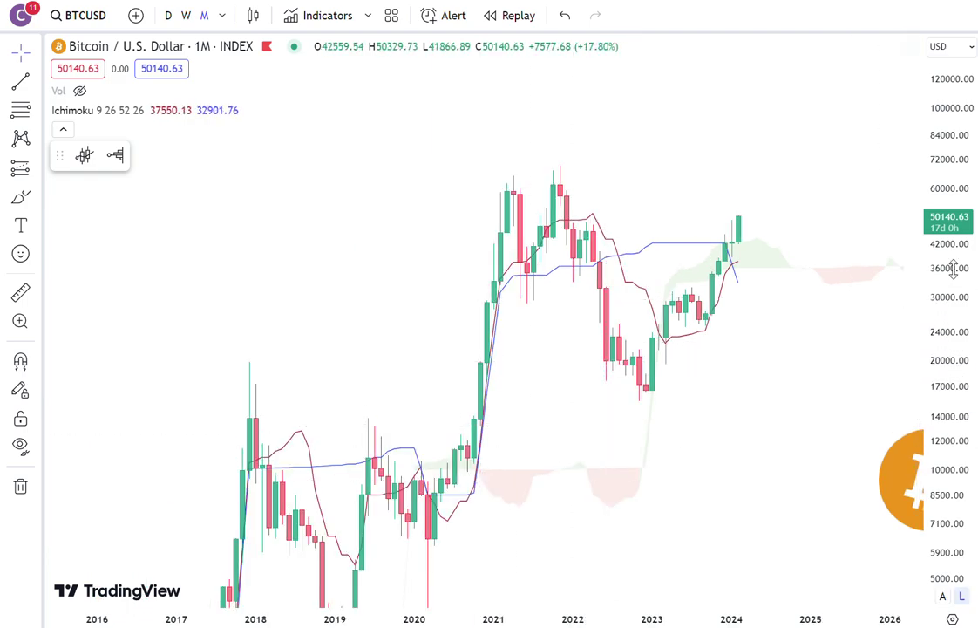
drag(953, 271, 952, 332)
drag(497, 500, 650, 310)
drag(470, 421, 678, 395)
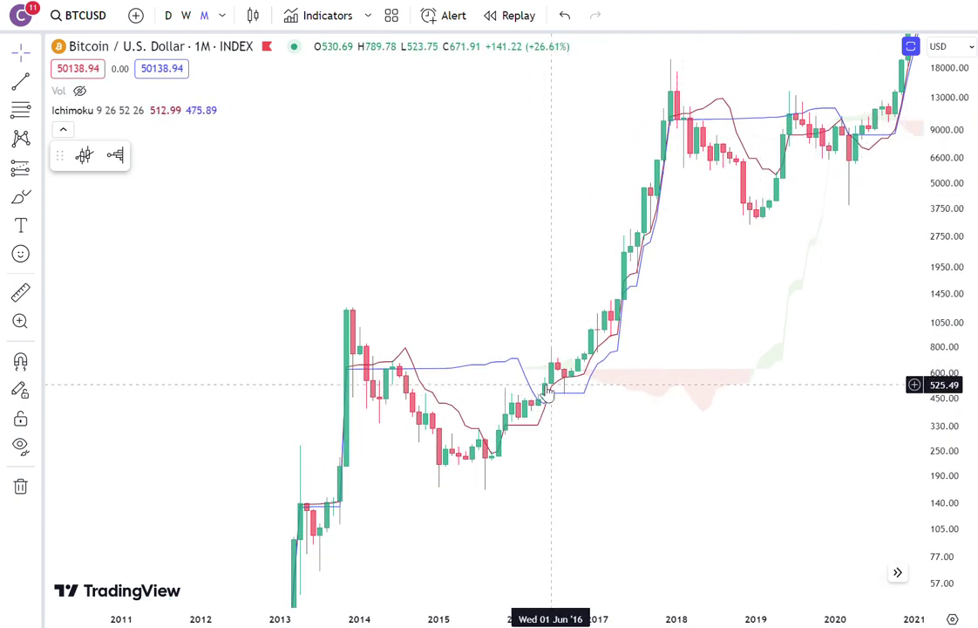
drag(823, 283, 380, 452)
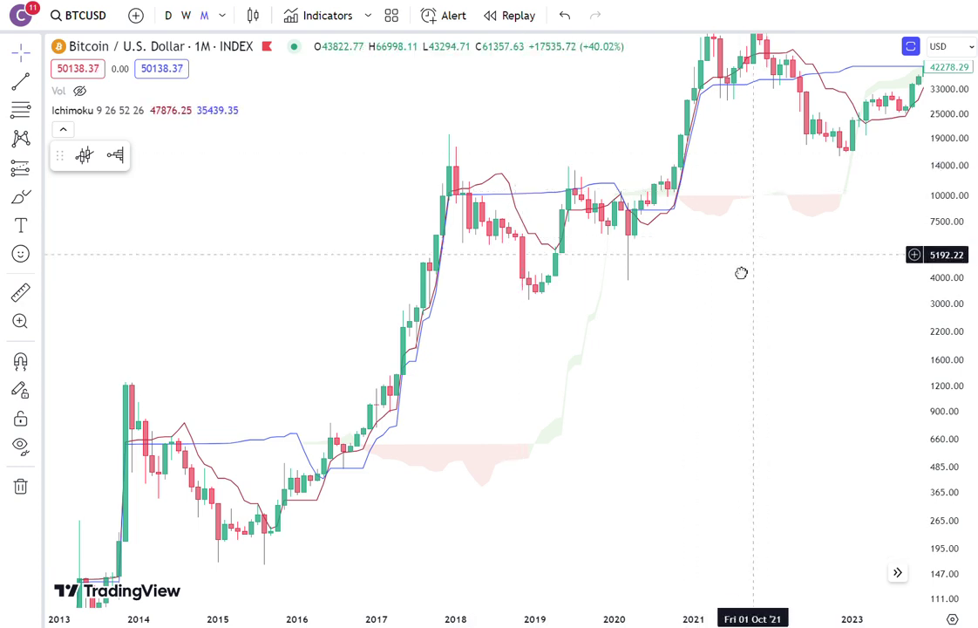
scroll(760, 244, right, 5)
scroll(616, 299, up, 2)
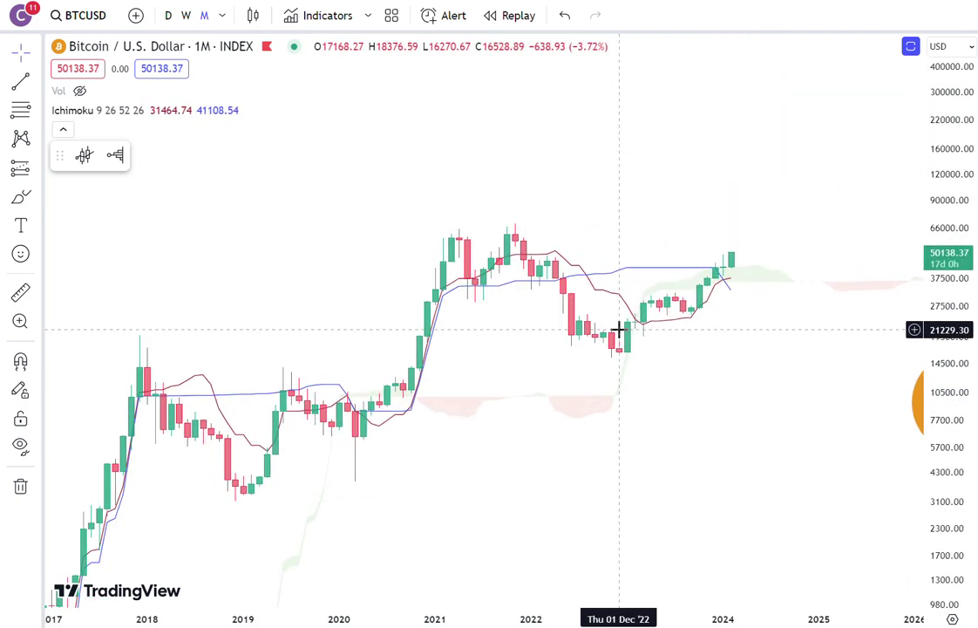
scroll(618, 330, right, 5)
scroll(562, 382, down, 2)
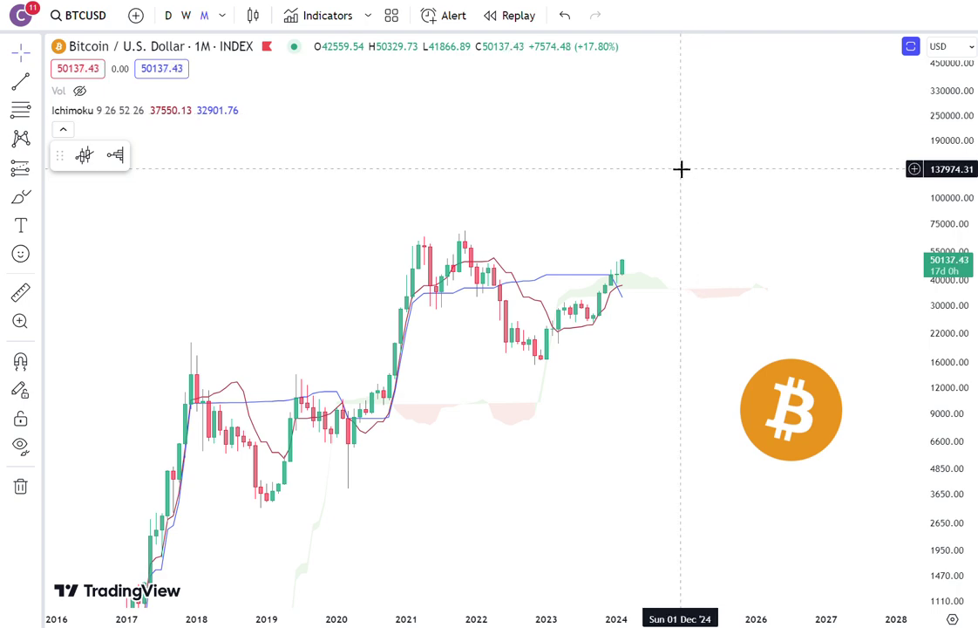
scroll(527, 227, left, 2)
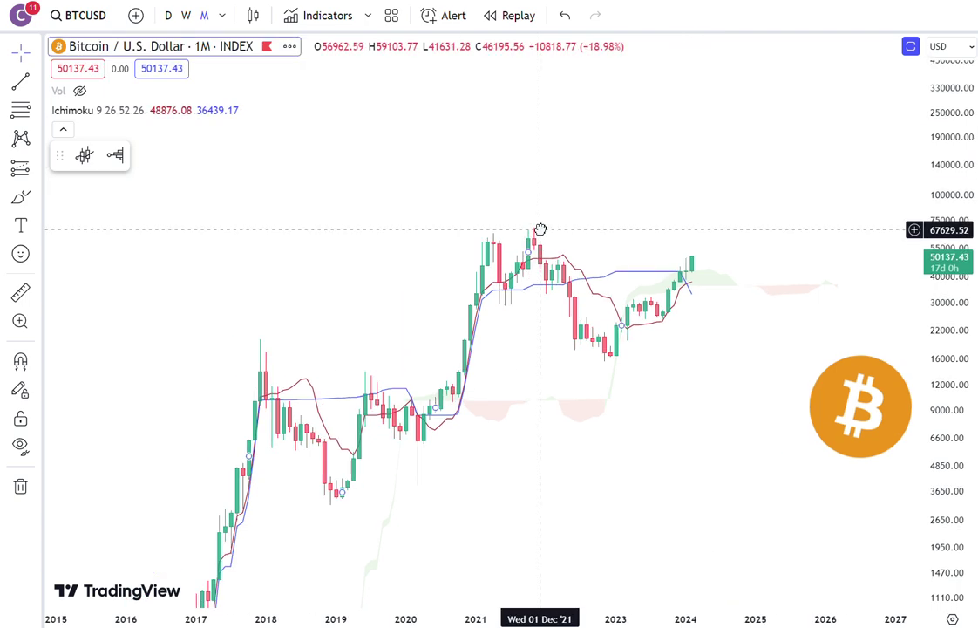
- Move the Bitcoin logo on the chart to the empty area below the projected cloud, around the start of 2025
click(856, 415)
mouse_move(856, 415)
mouse_down()
mouse_move(777, 446)
mouse_move(749, 440)
mouse_up()
click(776, 309)
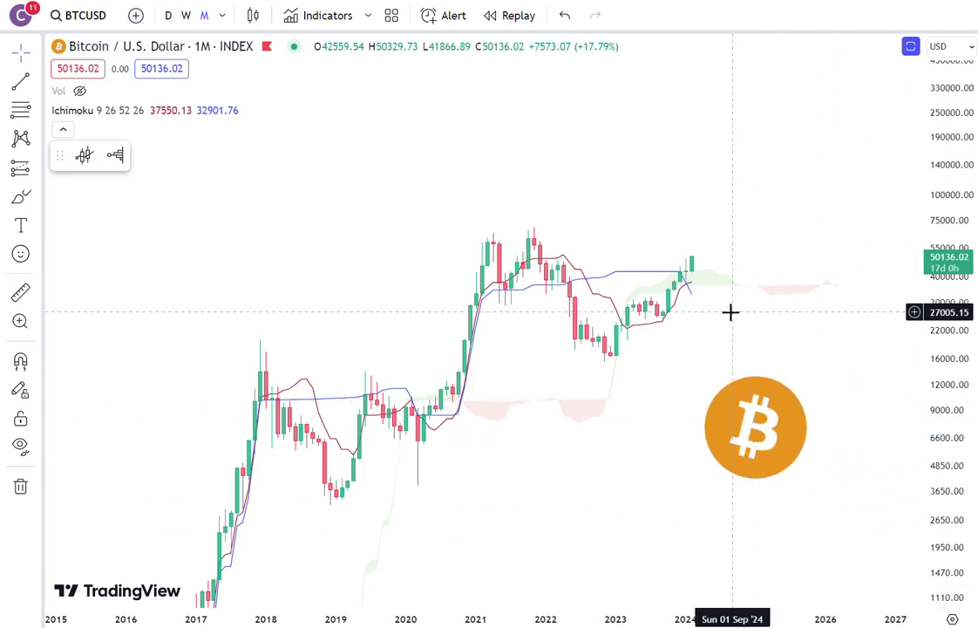